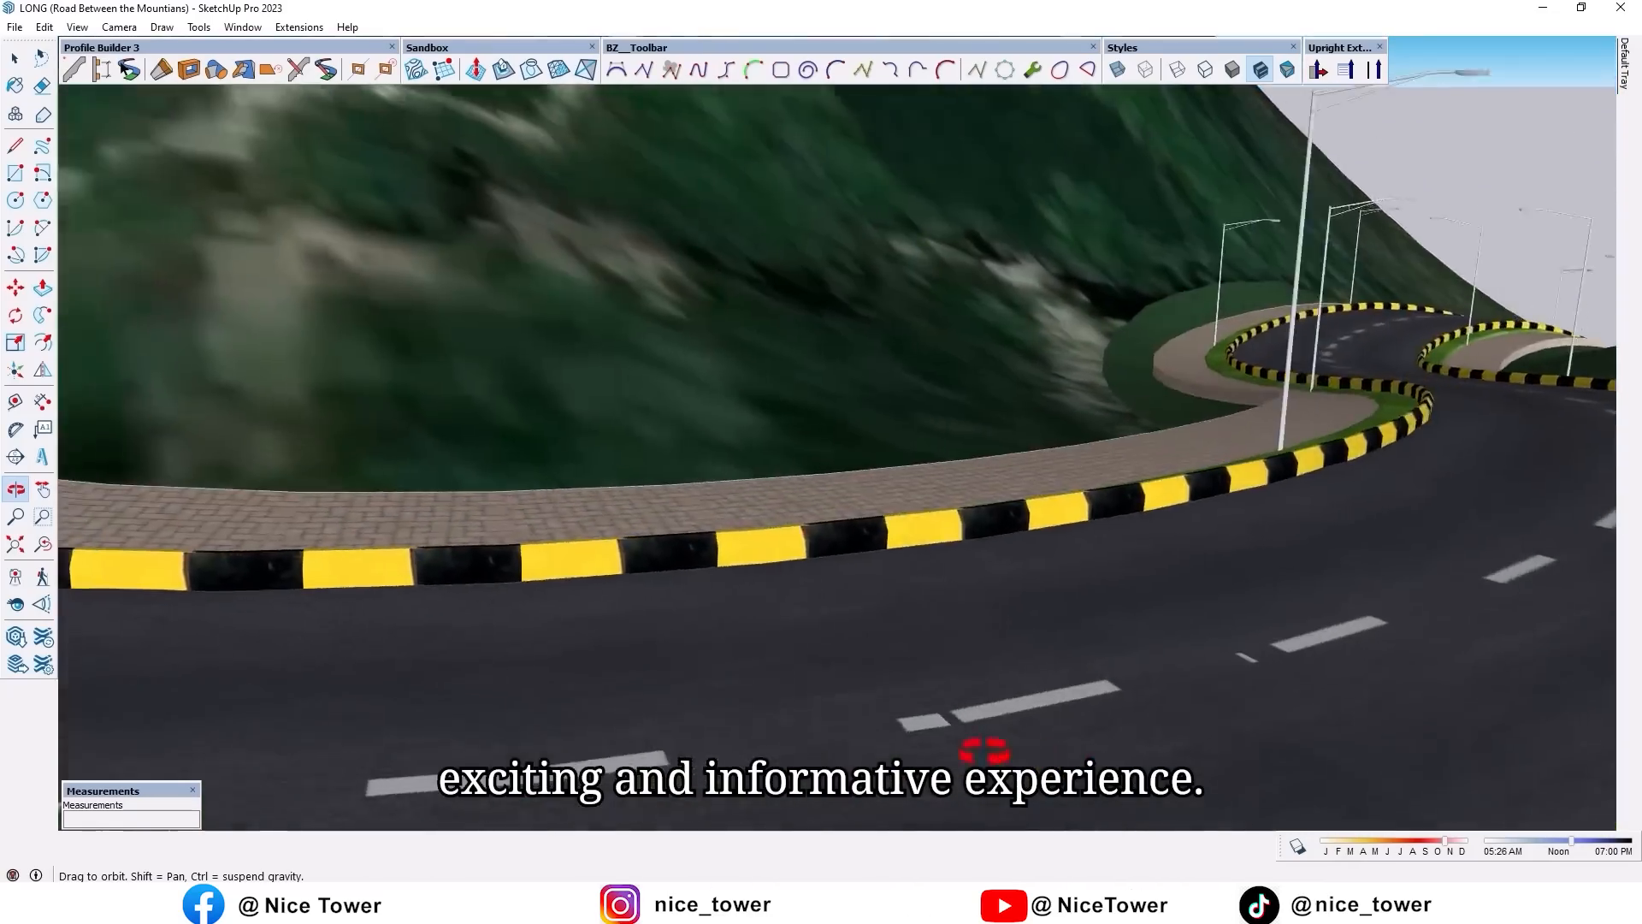
Examine the finished mountain road model from several angles and in its saved scene views.
middle_click_drag(984, 751, 381, 566)
scroll(774, 419, "up", 3)
middle_click_drag(808, 405, 718, 355)
scroll(884, 429, "up", 3)
scroll(858, 399, "up", 3)
middle_click_drag(858, 399, 1247, 689)
left_click(639, 57)
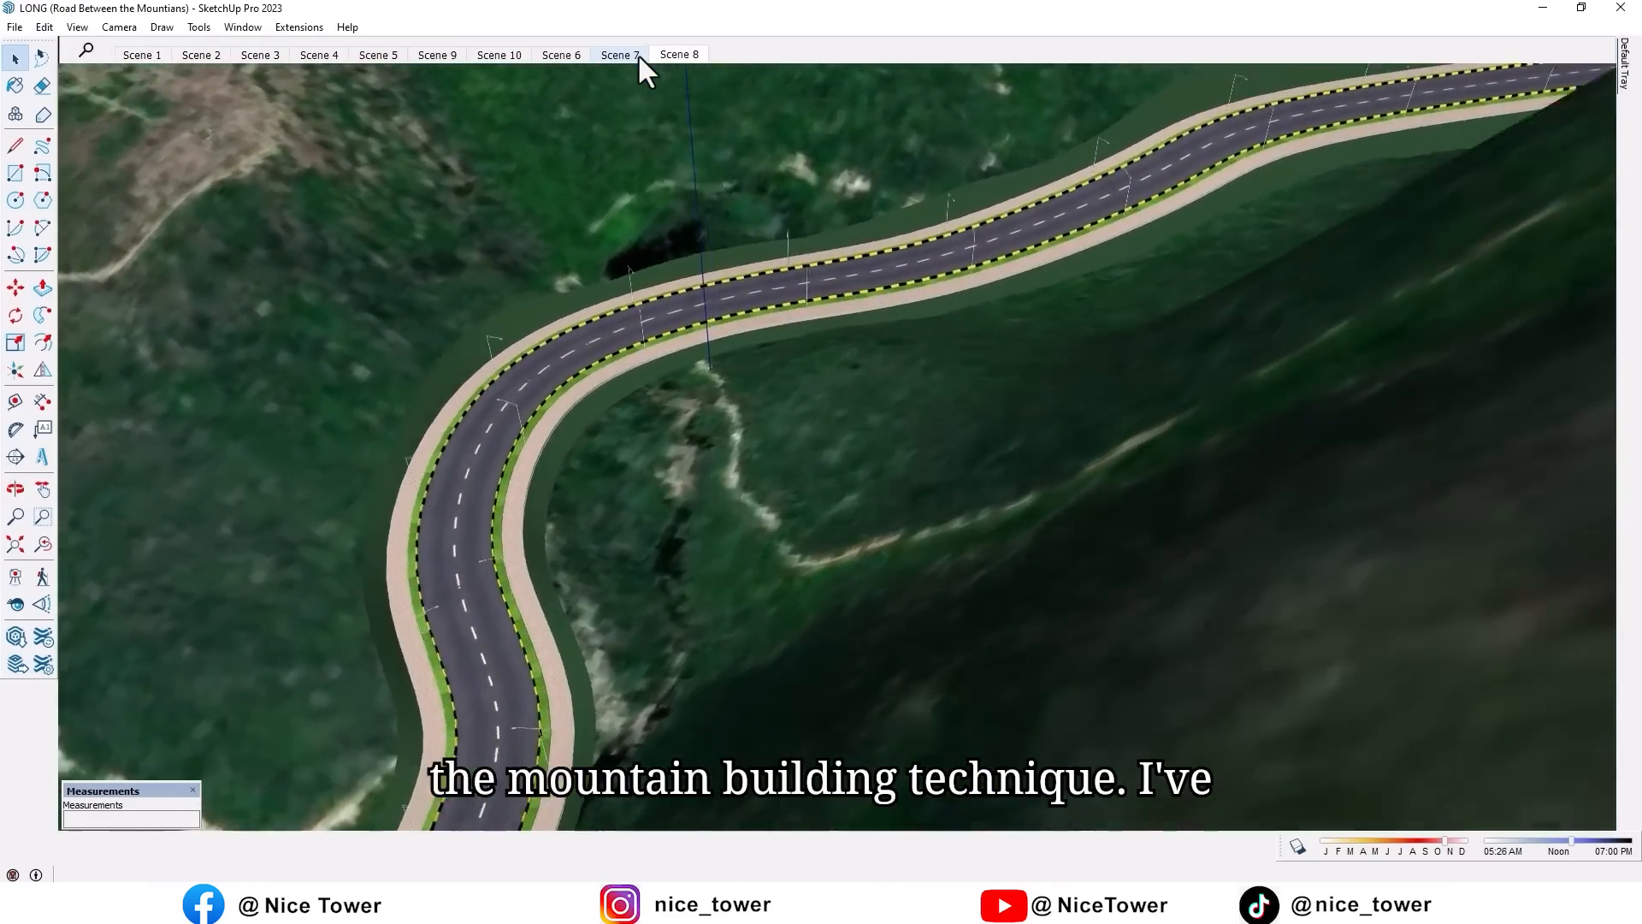
left_click(638, 54)
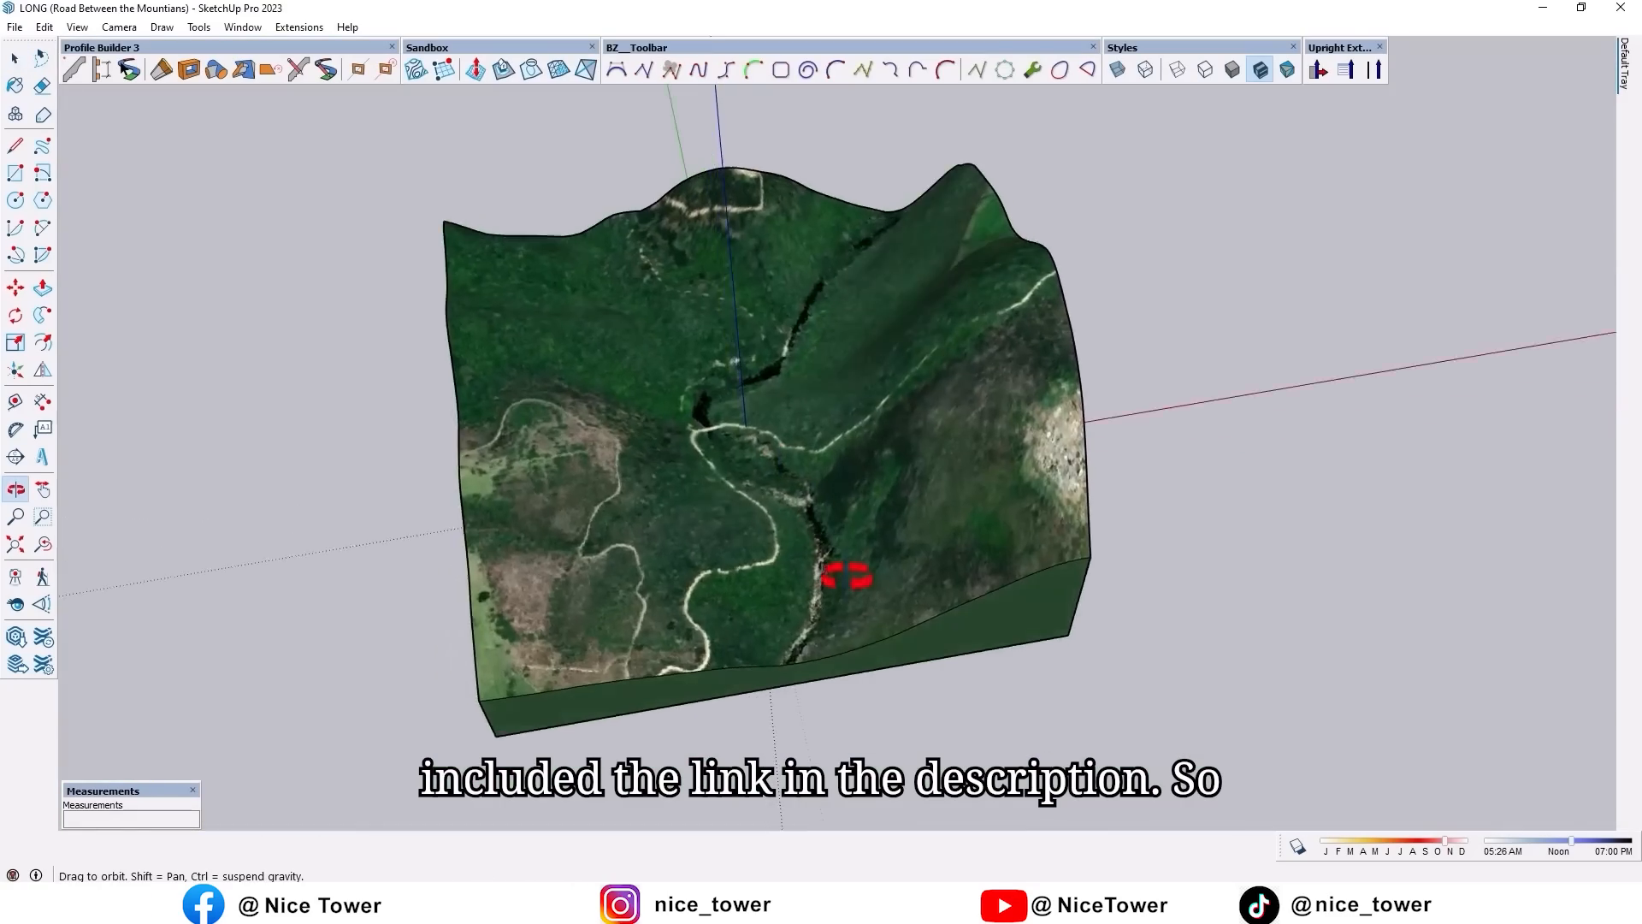
Start a cubic Bezier curve at the terrain's front edge and place control points along the dark streambed to the trail junction.
middle_click_drag(844, 568, 872, 496)
scroll(898, 482, "up", 2)
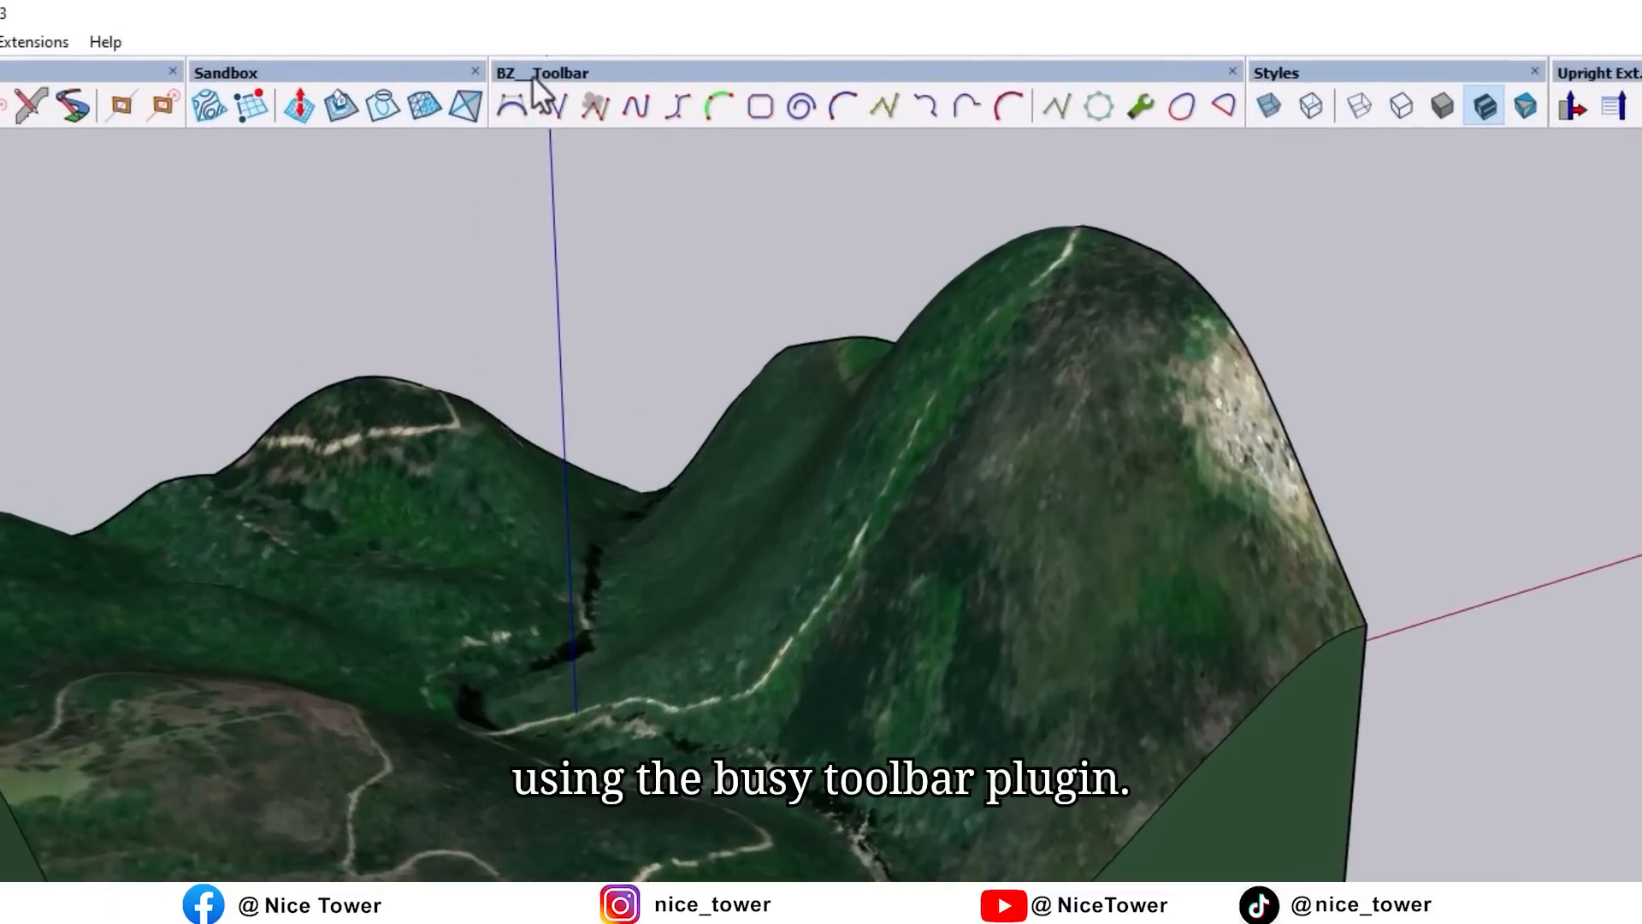
left_click(843, 111)
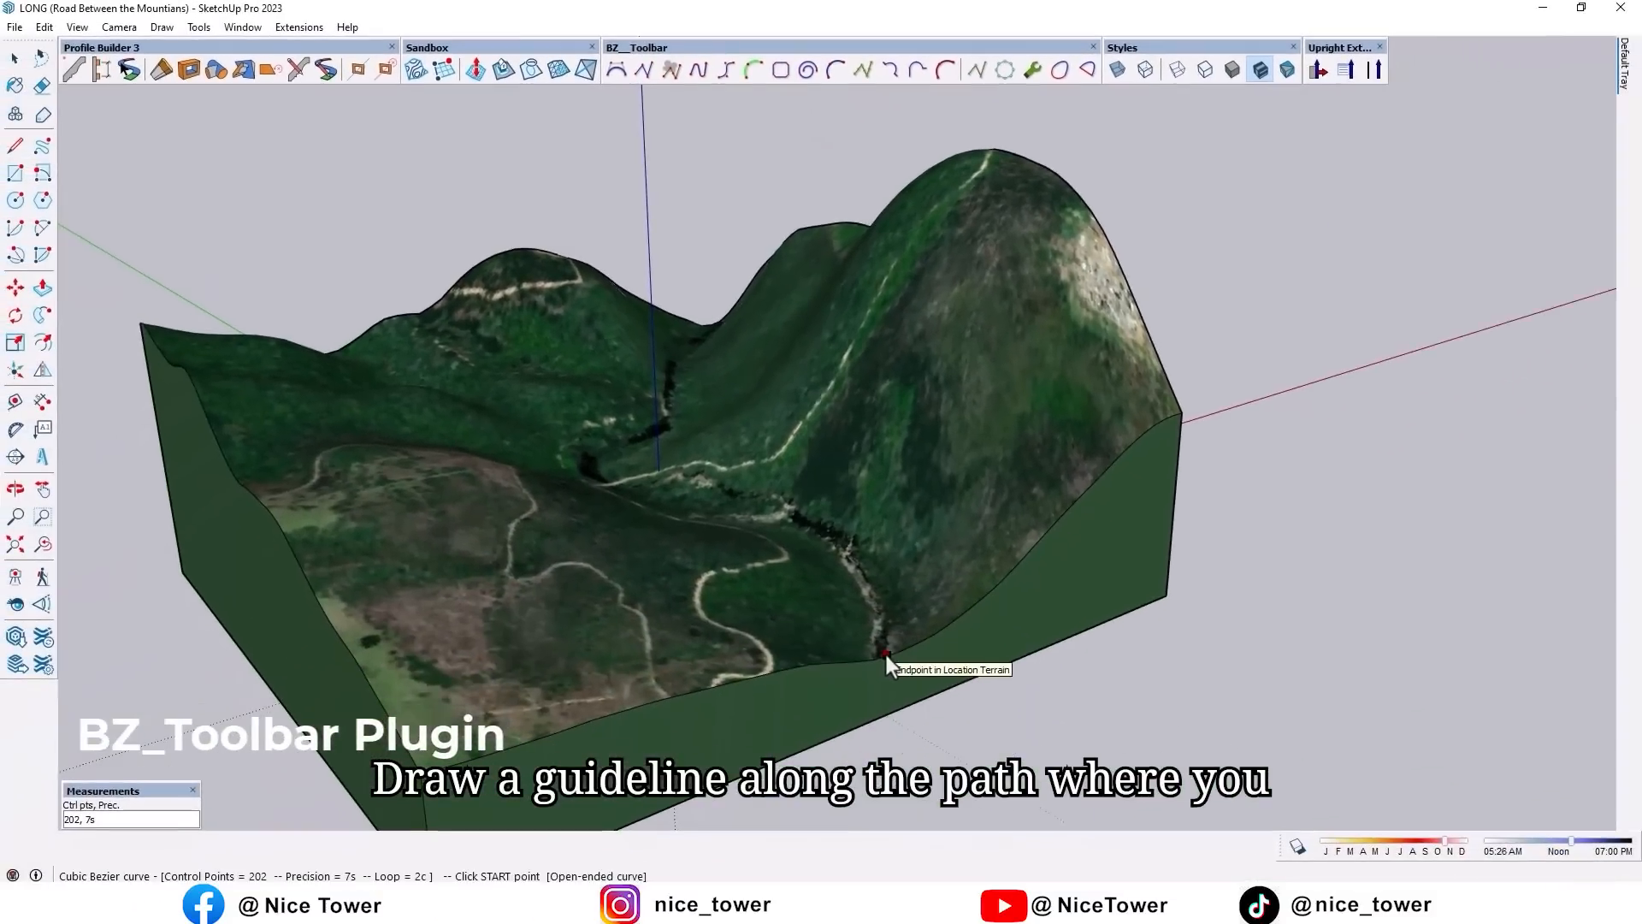
left_click(886, 655)
scroll(888, 609, "up", 3)
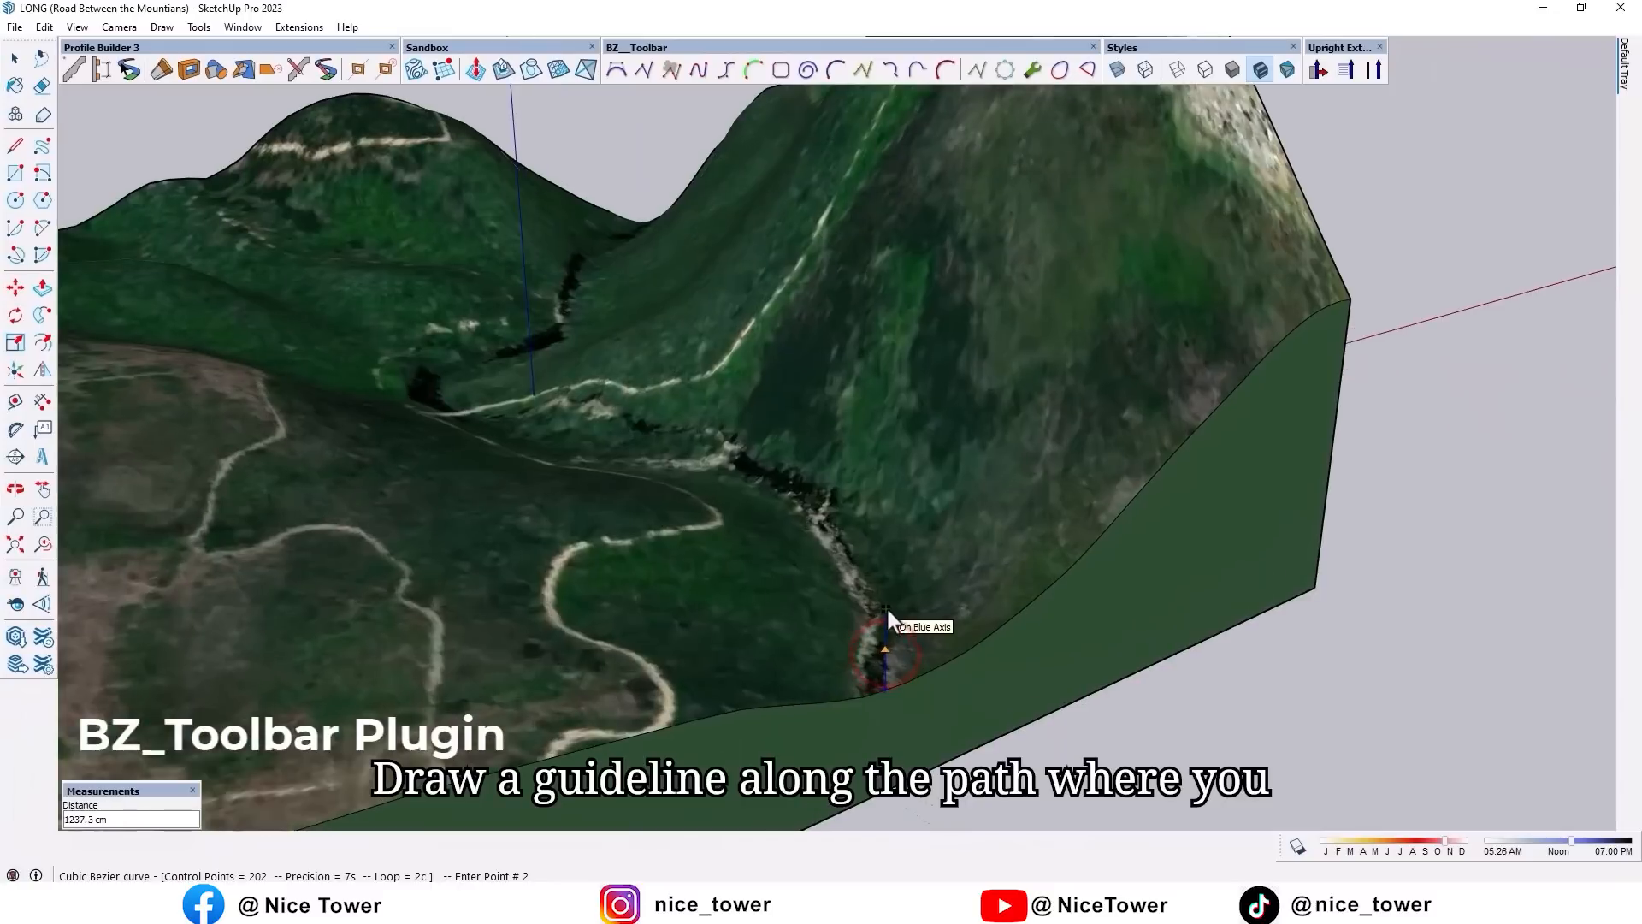
left_click(859, 571)
middle_click_drag(859, 568, 886, 531)
left_click(888, 537)
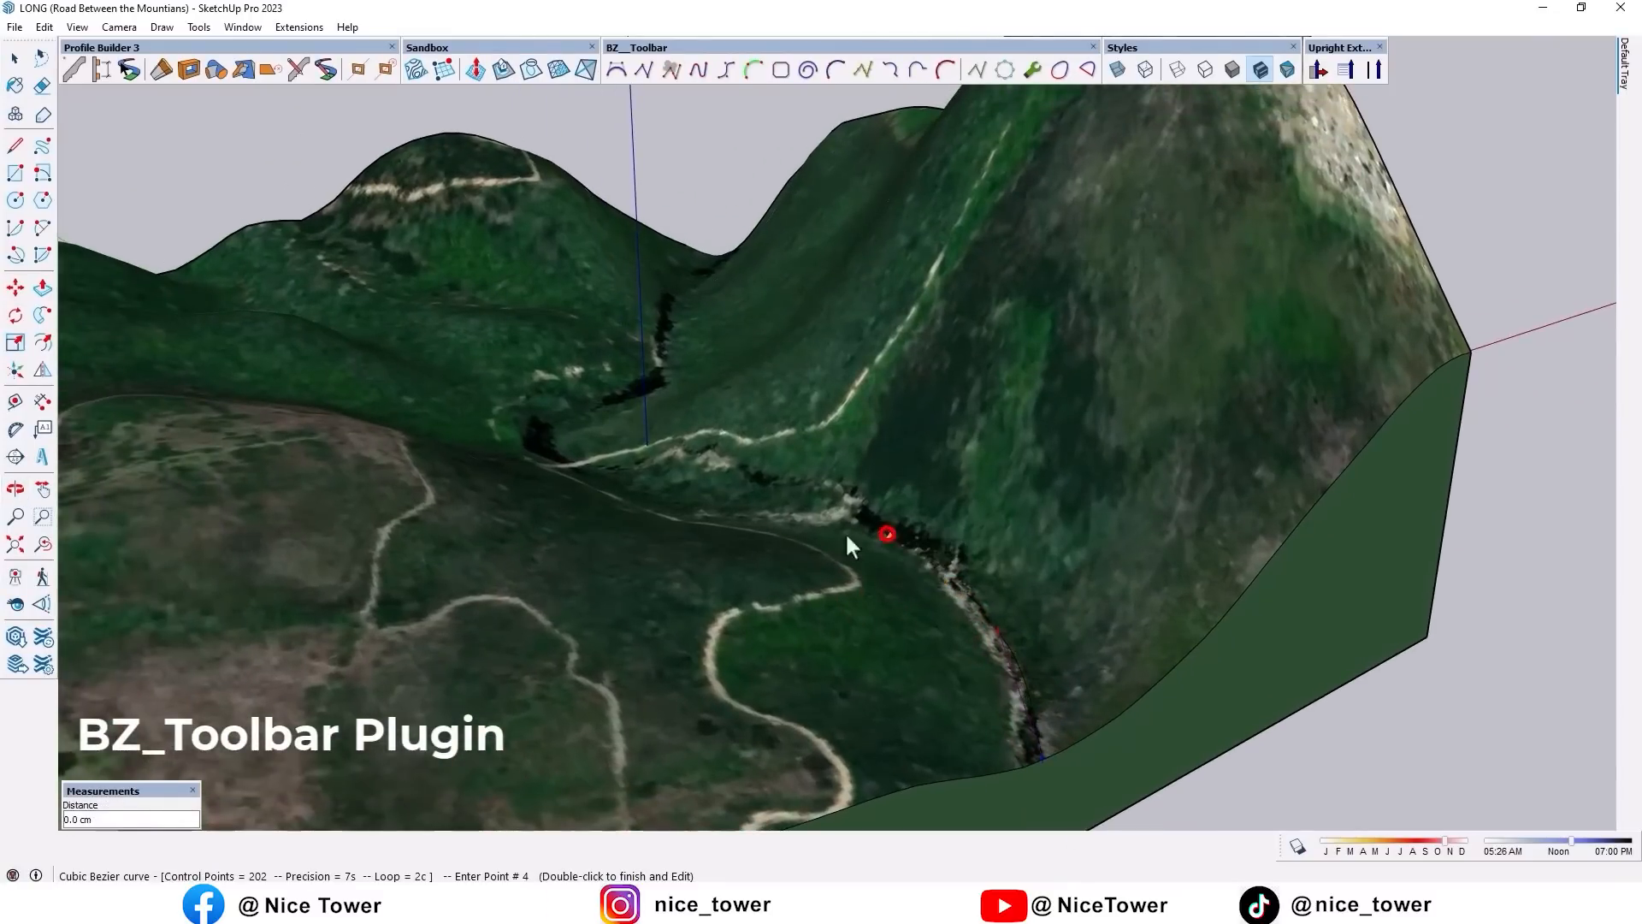
left_click(757, 505)
middle_click_drag(681, 496, 733, 604)
left_click(728, 591)
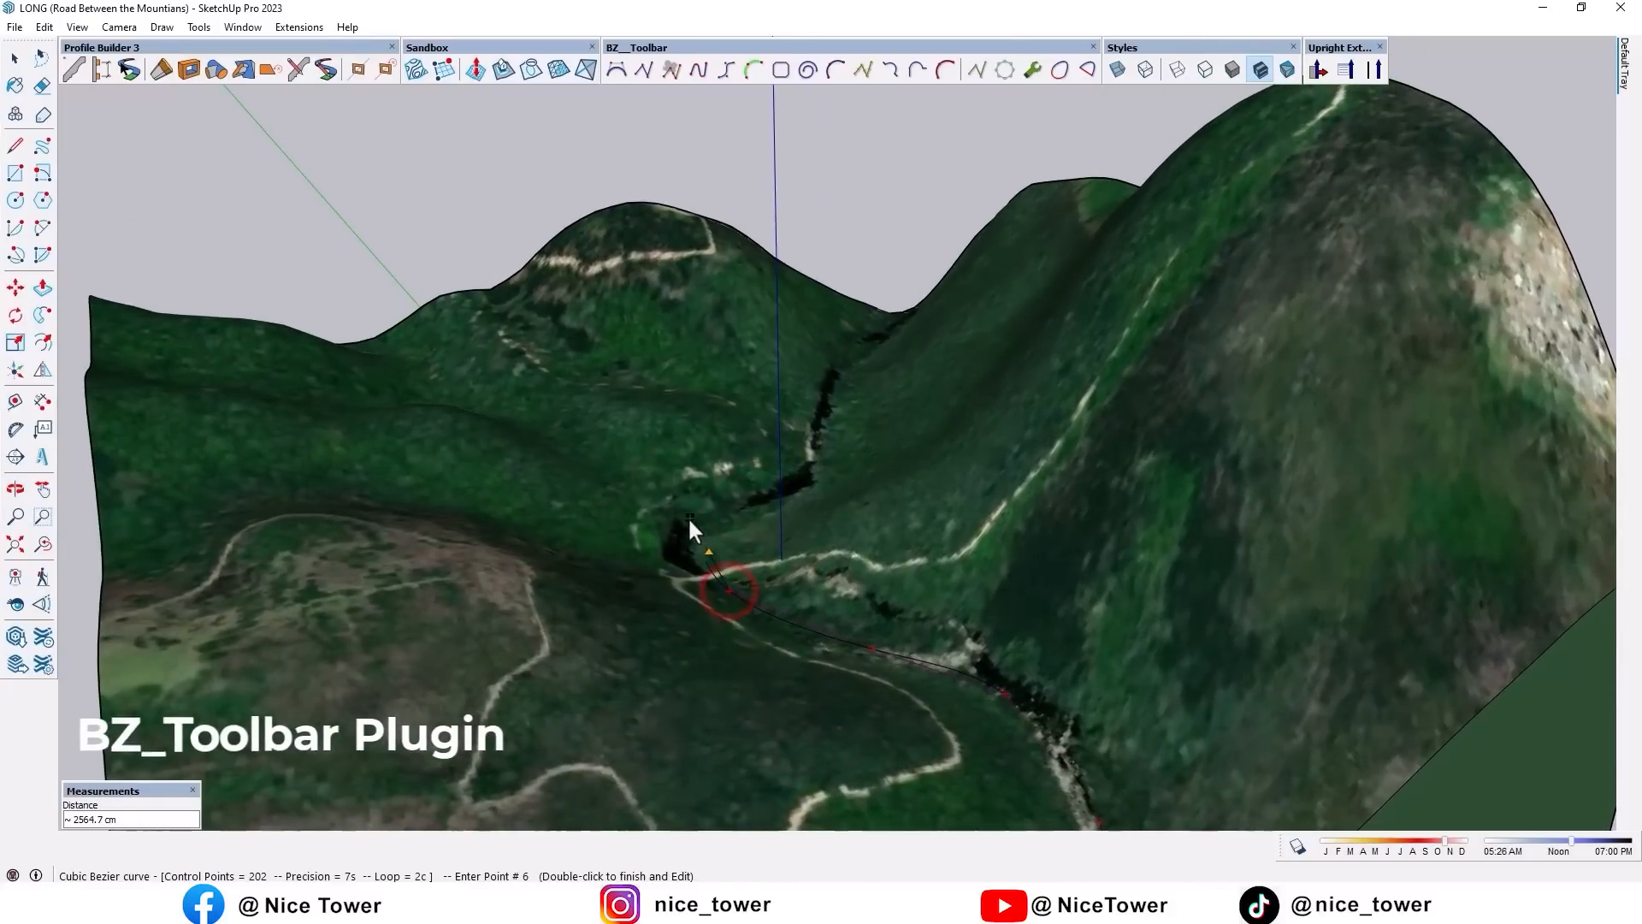
Continue the Bezier curve along the valley floor and finish it at the low saddle on the terrain's back edge.
left_click(688, 520)
left_click(780, 482)
left_click(823, 413)
middle_click_drag(839, 359, 872, 484)
left_click(864, 479)
double_click(895, 416)
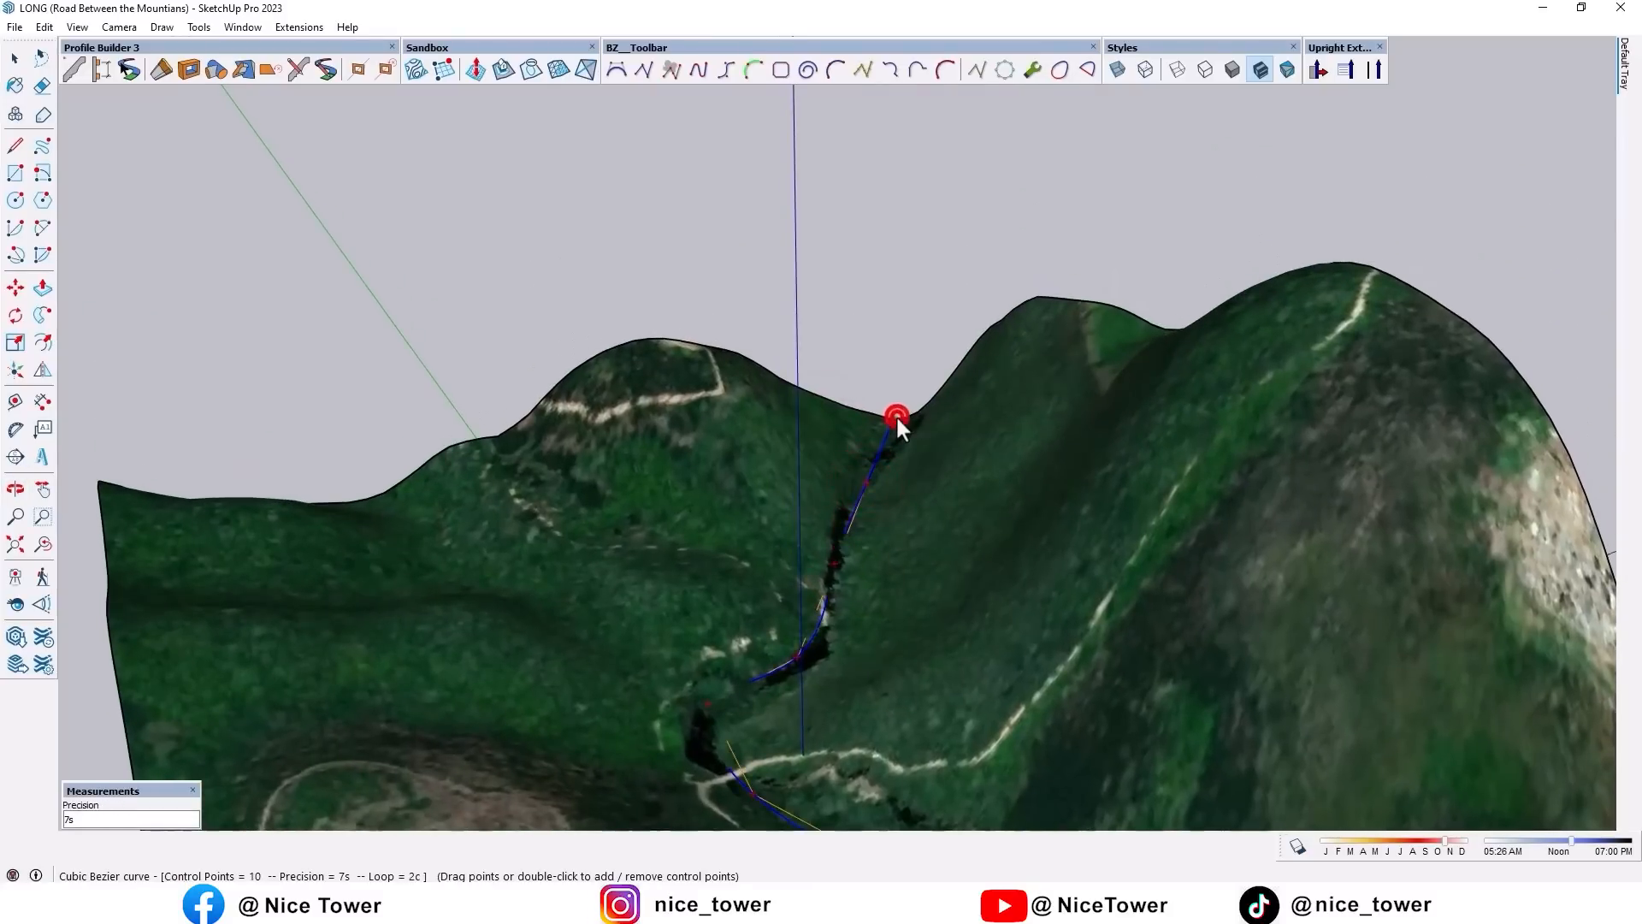
Reposition the two control points at the curve's sharp central bend to smooth the guideline.
scroll(884, 419, "up", 6)
mouse_move(705, 396)
middle_mouse_down()
mouse_move(737, 367)
mouse_move(750, 393)
middle_mouse_up()
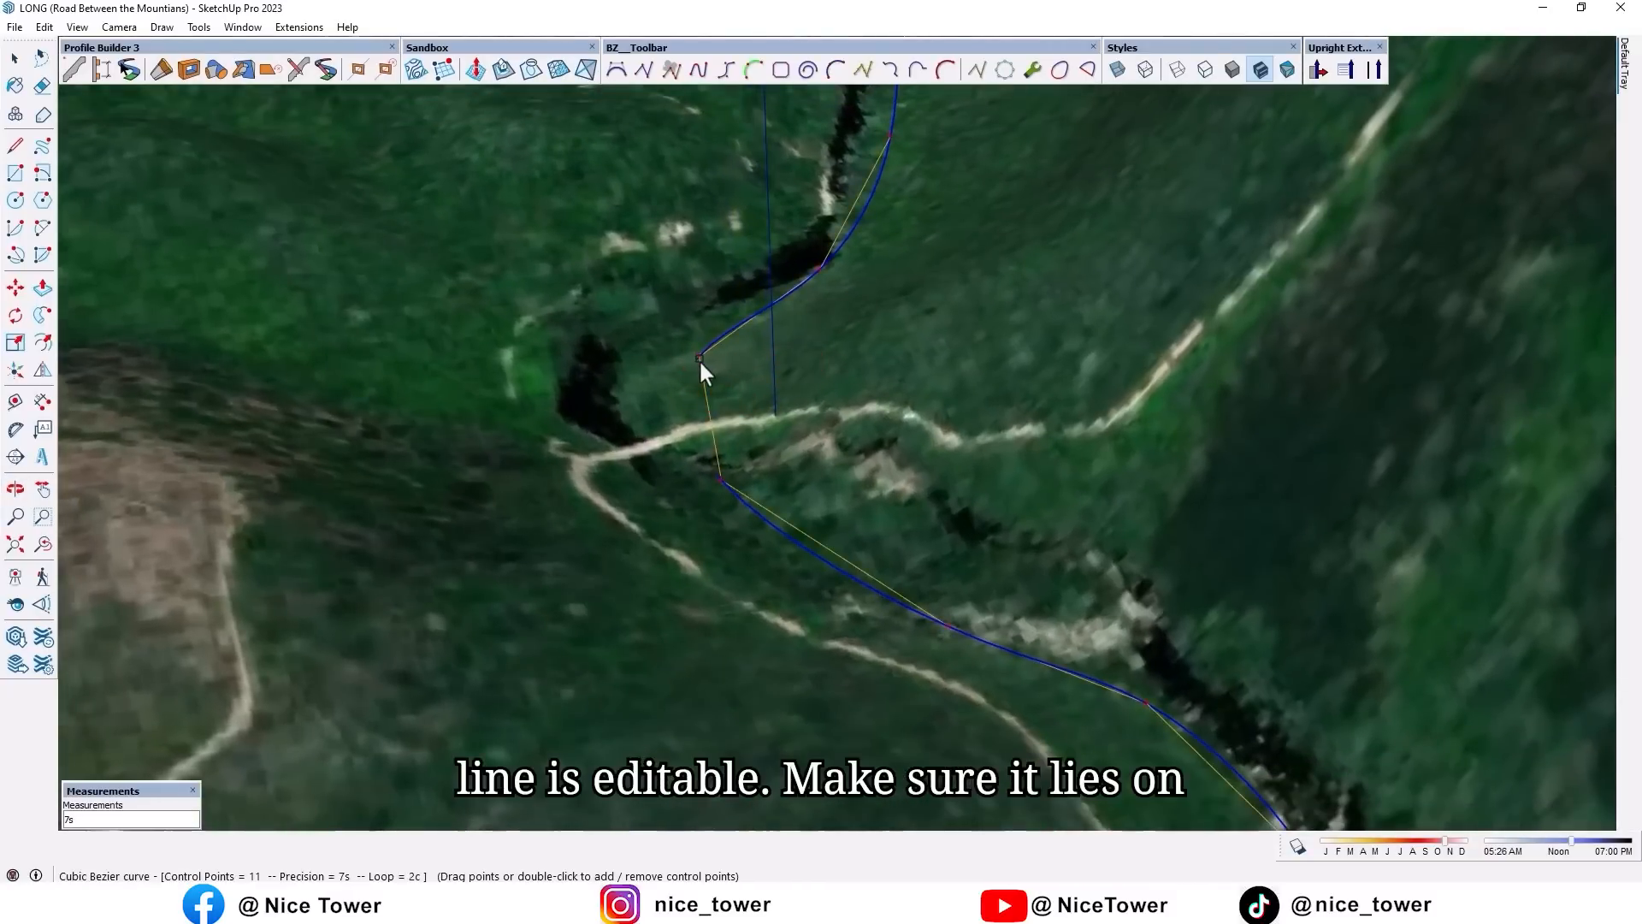
left_click_drag(699, 357, 743, 321)
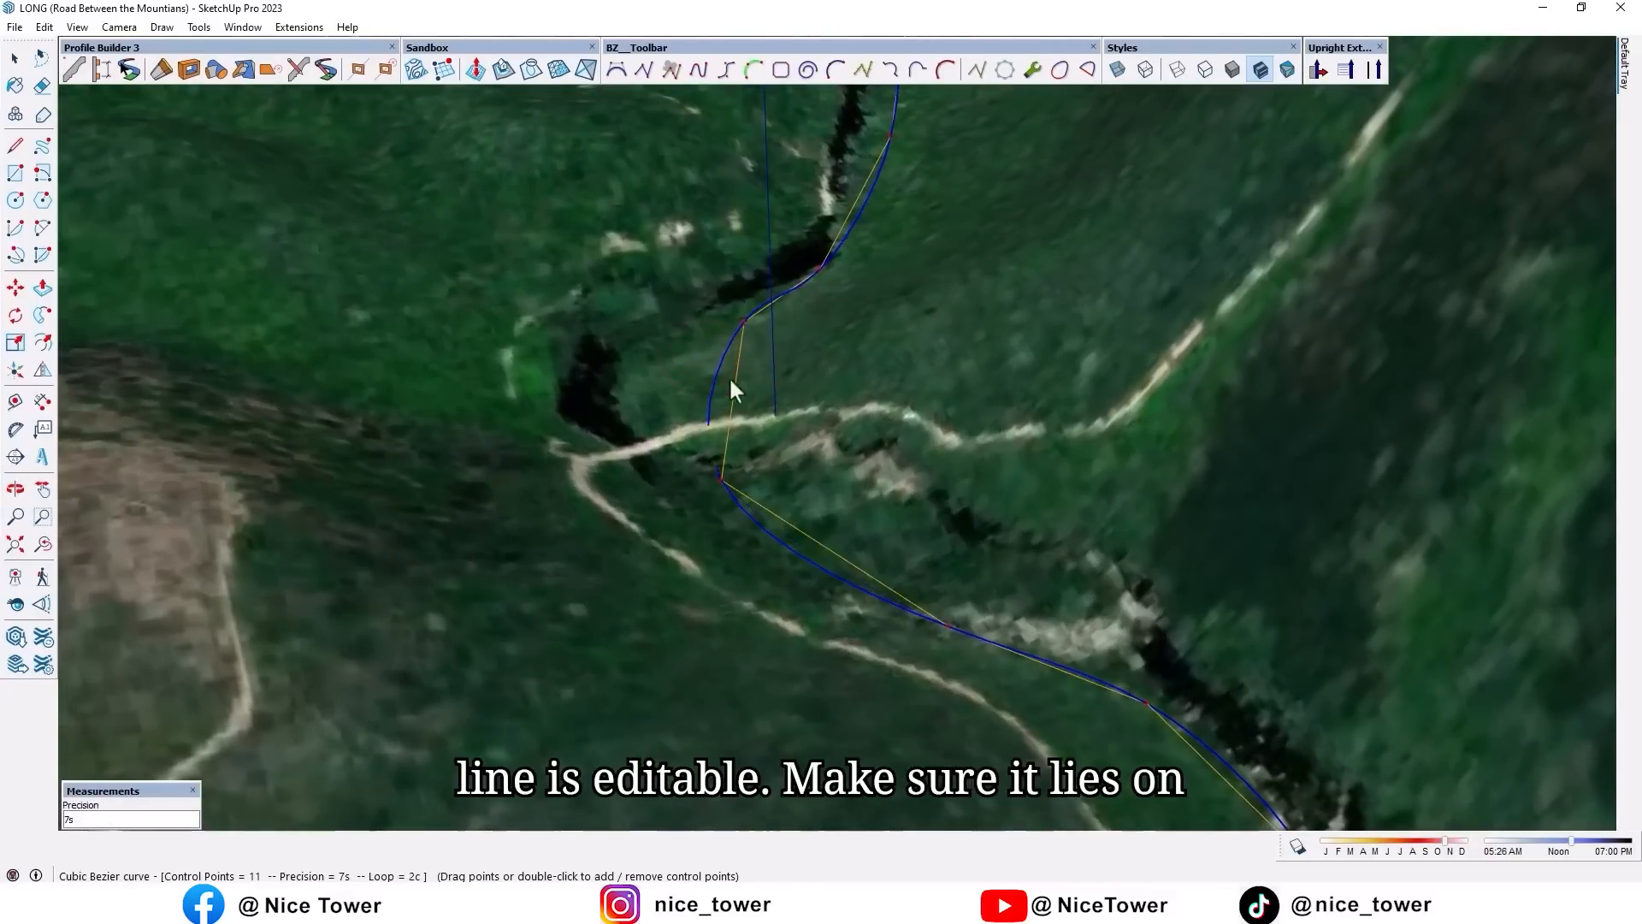
left_click_drag(722, 483, 736, 510)
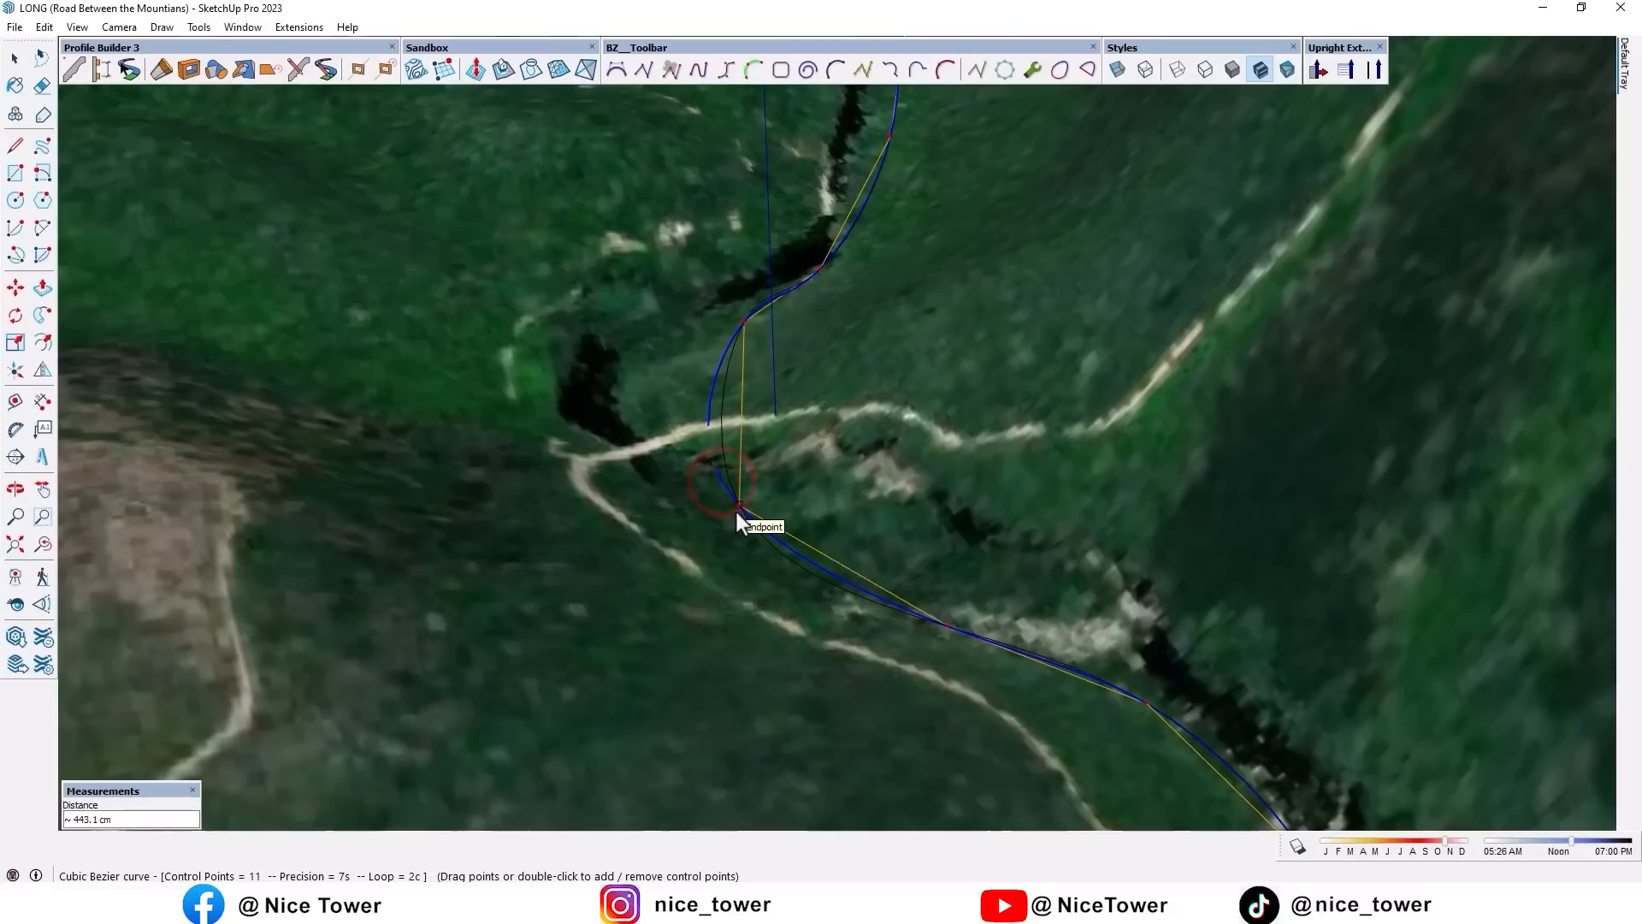
Move the guideline curve straight up about 10575 cm so it floats above the terrain.
scroll(828, 478, "down", 1)
middle_click_drag(877, 477, 788, 473)
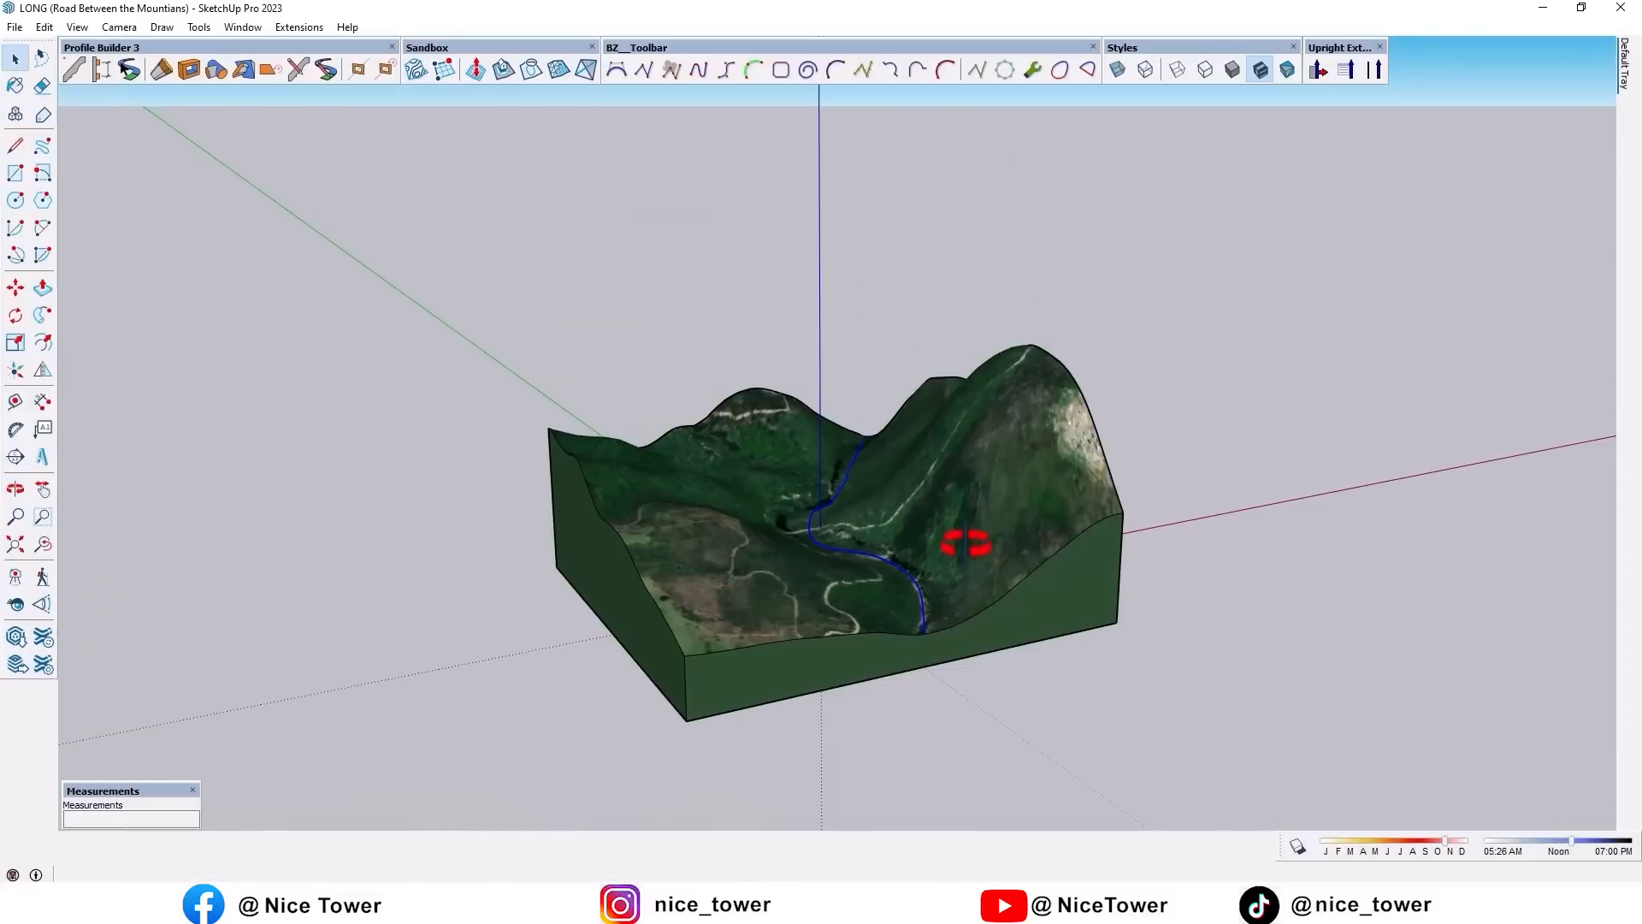
key("m")
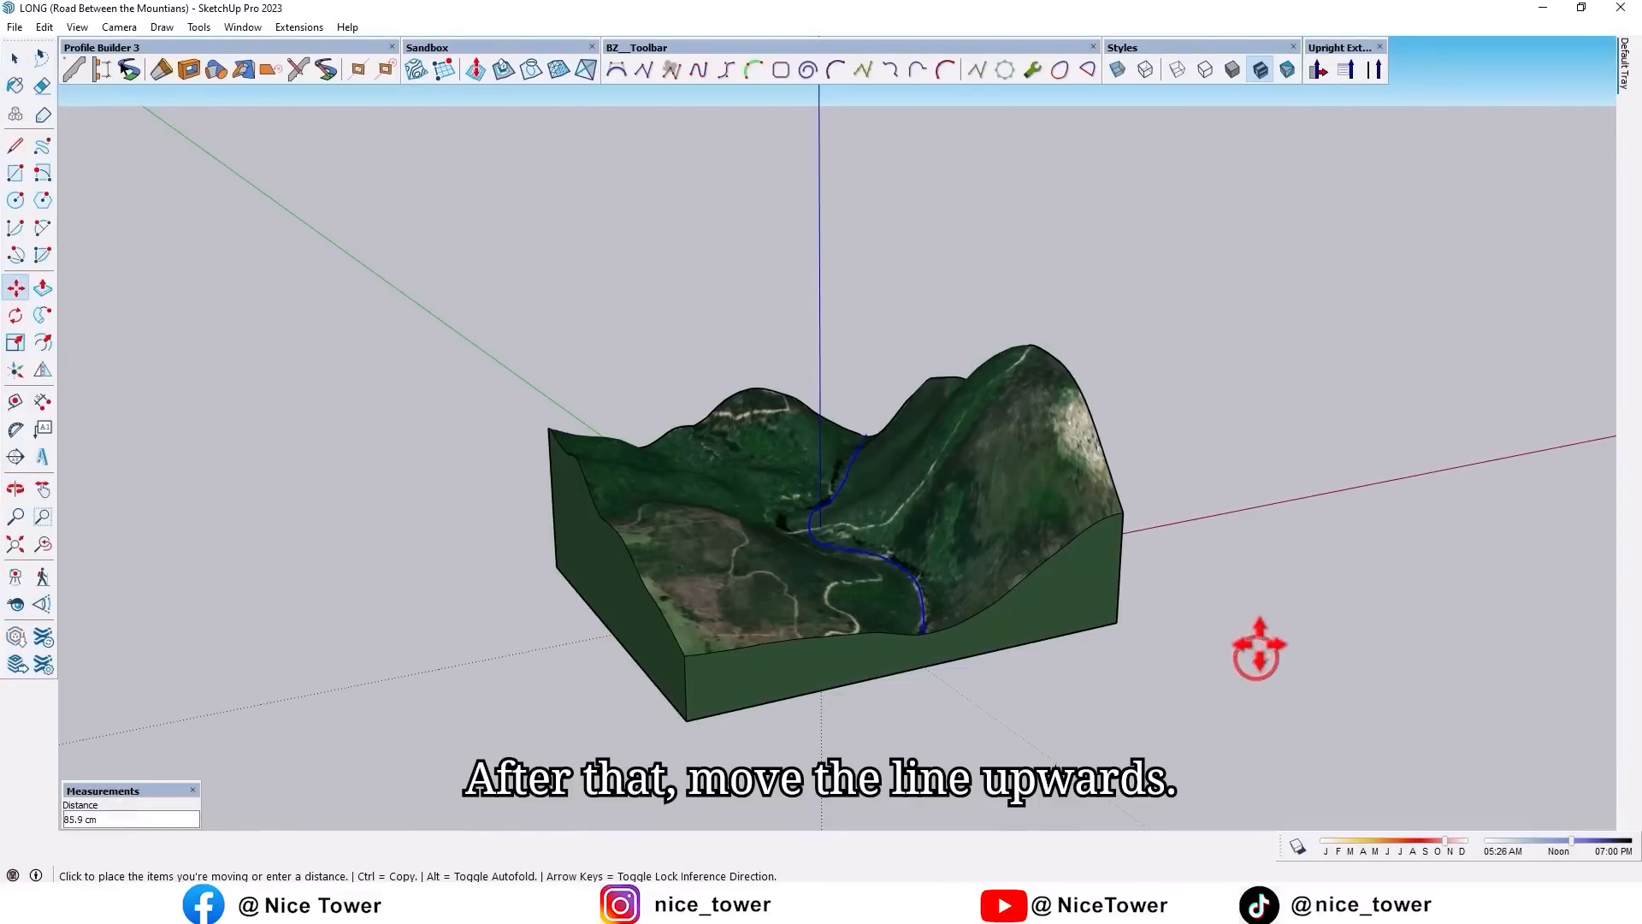
middle_click_drag(1272, 495, 1206, 367)
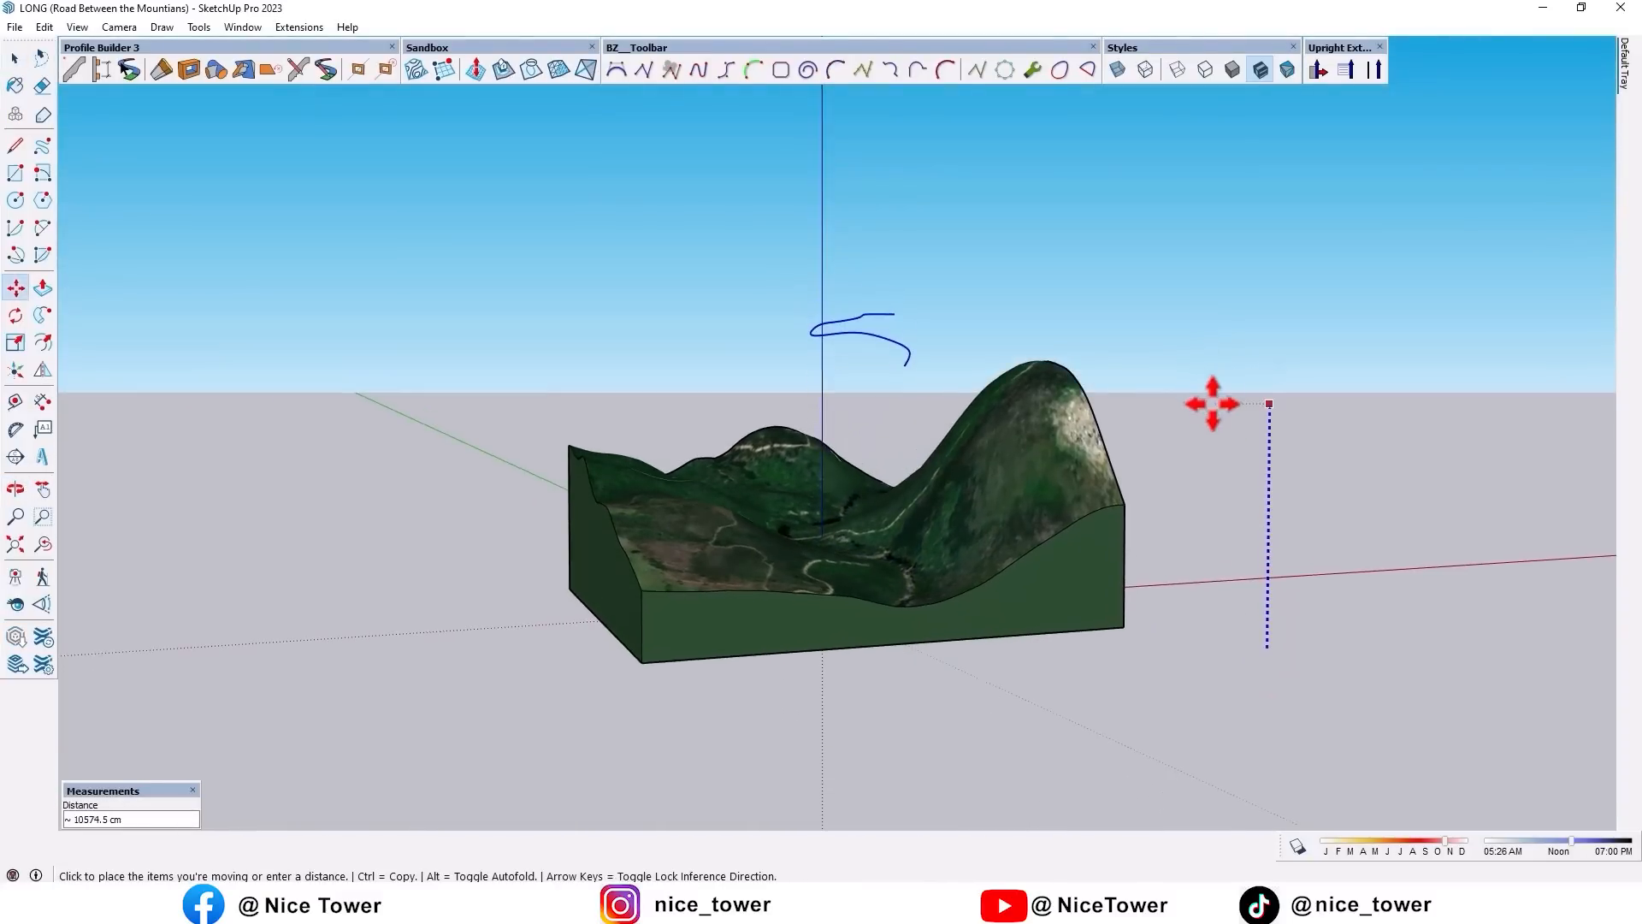
left_click(1213, 409)
Draw an upright rectangular road profile 1300 cm wide, centred on the end of the raised curve.
scroll(978, 380, "up", 1)
middle_click_drag(758, 421, 808, 479)
scroll(866, 411, "up", 2)
mouse_move(867, 411)
middle_mouse_down()
mouse_move(893, 292)
mouse_move(367, 557)
mouse_move(234, 403)
mouse_move(898, 370)
mouse_move(851, 442)
mouse_move(862, 418)
middle_mouse_up()
key("space")
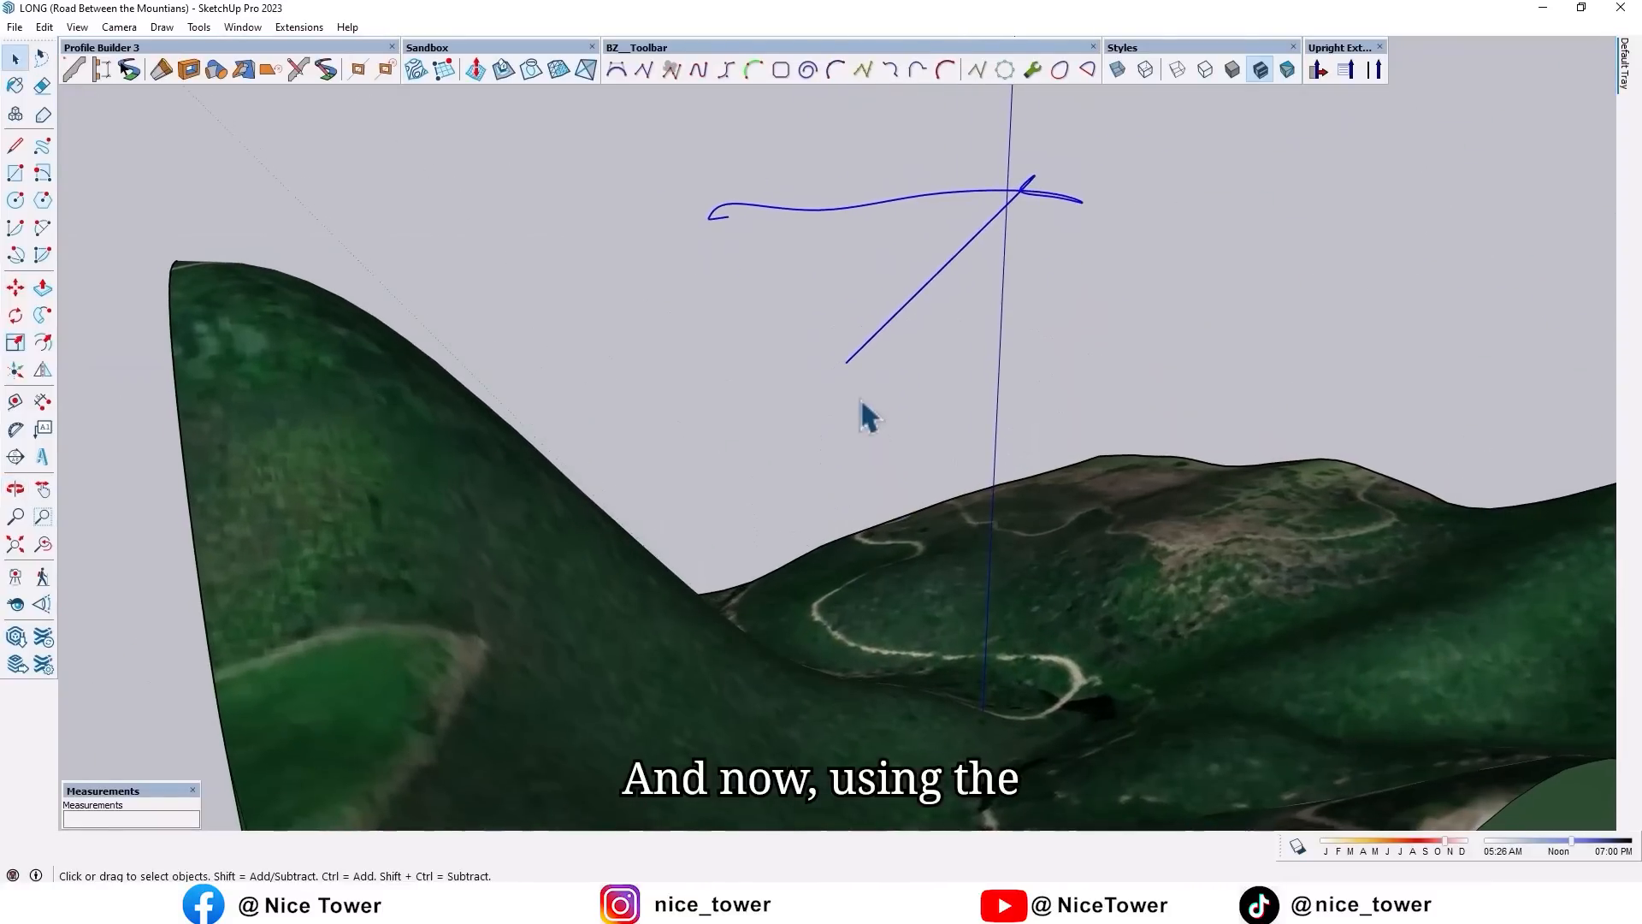
key("r")
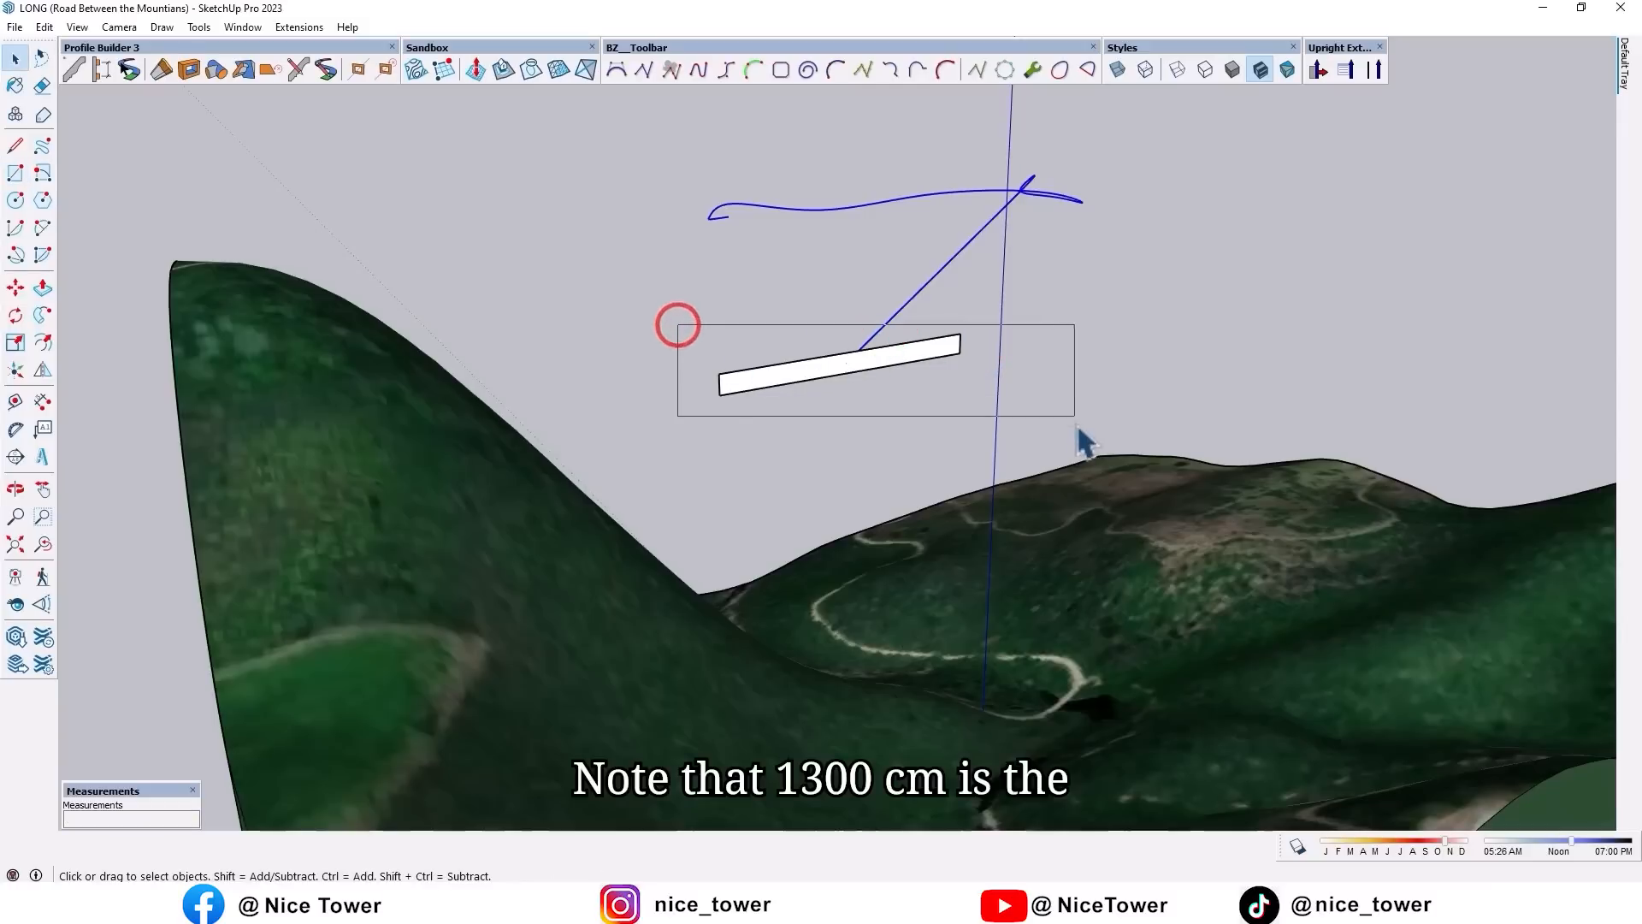
Rotate the rectangular profile about the curve's endpoint until it is perpendicular to the curve.
middle_click_drag(1004, 398, 786, 526)
scroll(783, 520, "up", 1)
key("q")
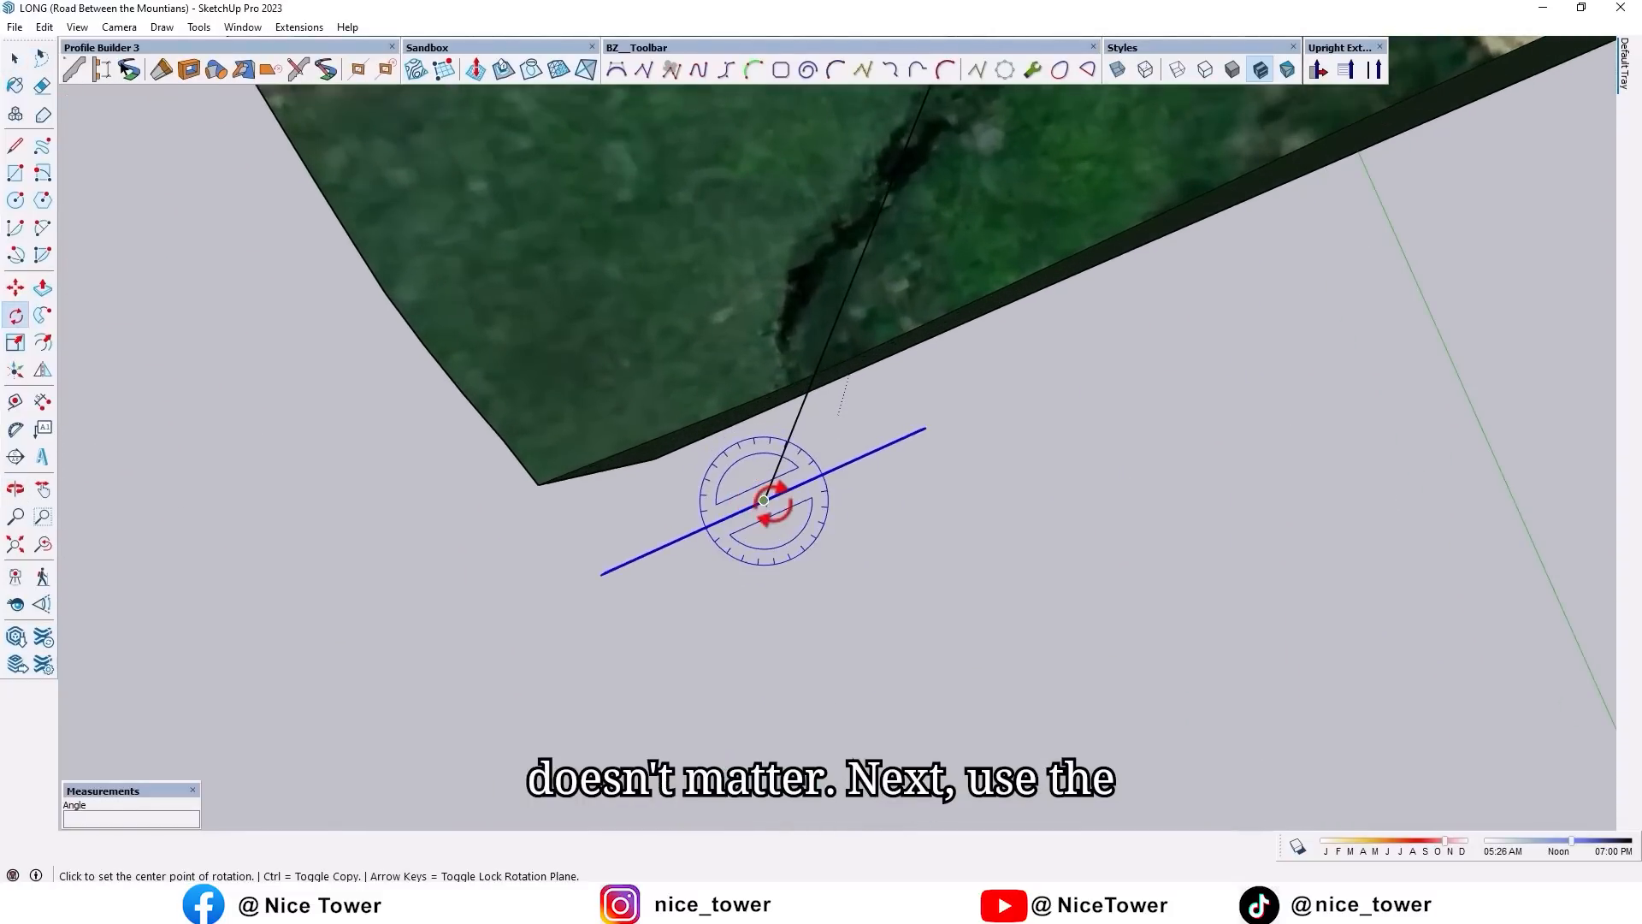
left_click(764, 500)
left_click(923, 427)
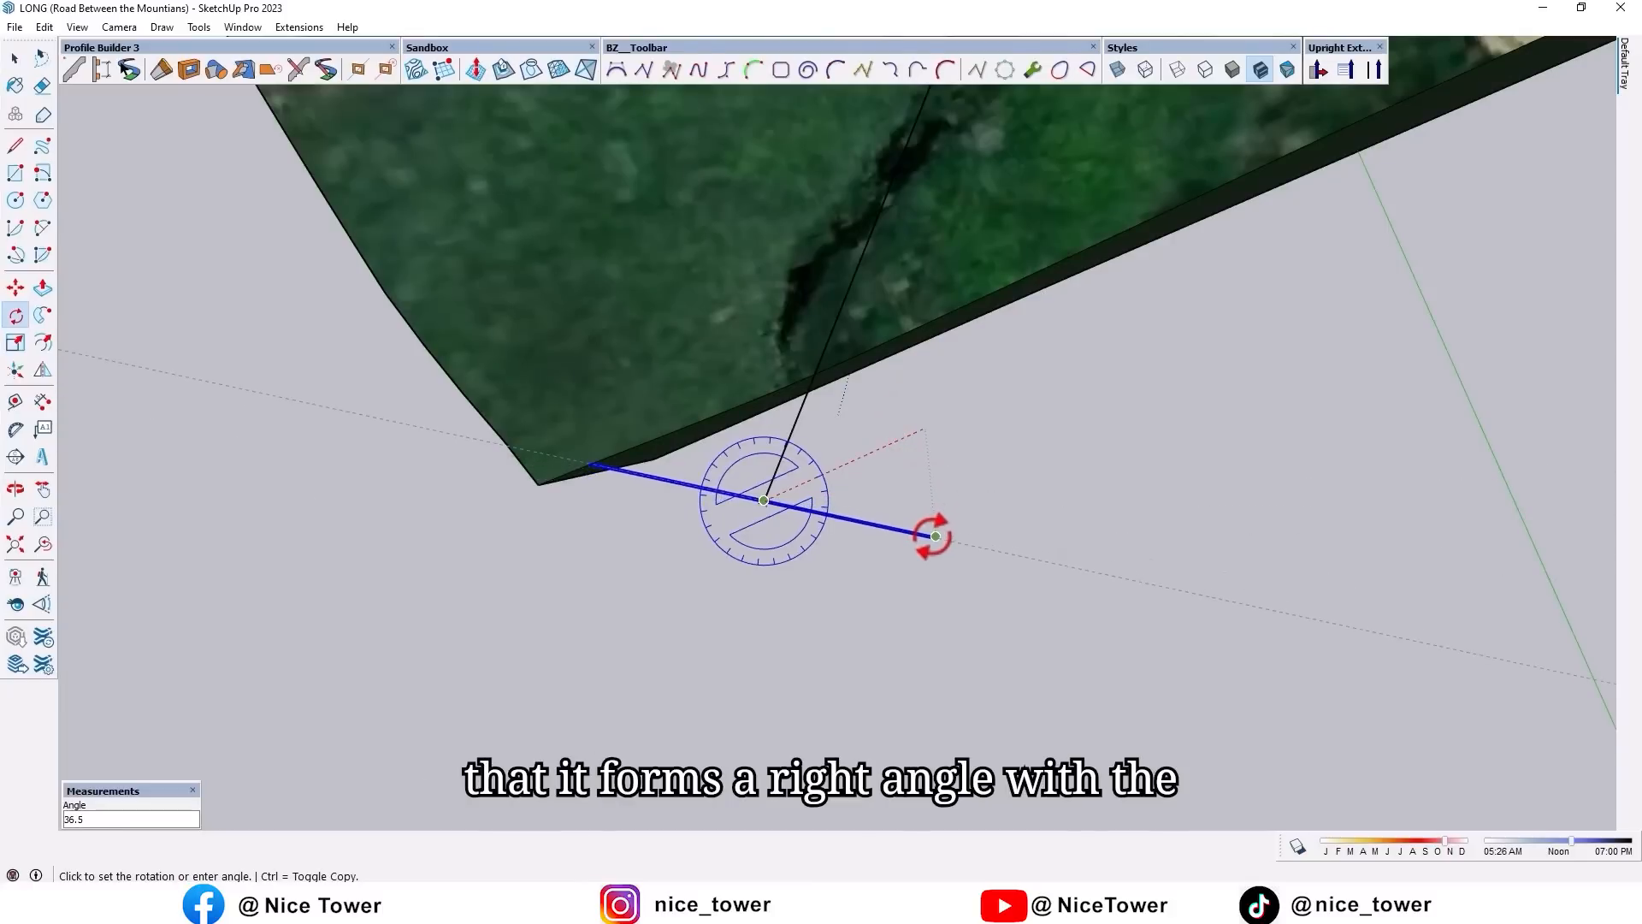
left_click(932, 537)
Extrude the rectangular profile along the raised curve with Upright Extruder.
middle_click_drag(931, 538, 991, 75)
scroll(950, 308, "down", 7)
mouse_move(952, 352)
middle_mouse_down("shift")
mouse_move(946, 373)
mouse_move(946, 294)
middle_mouse_up("shift")
key("space")
left_click_drag(989, 350, 731, 163)
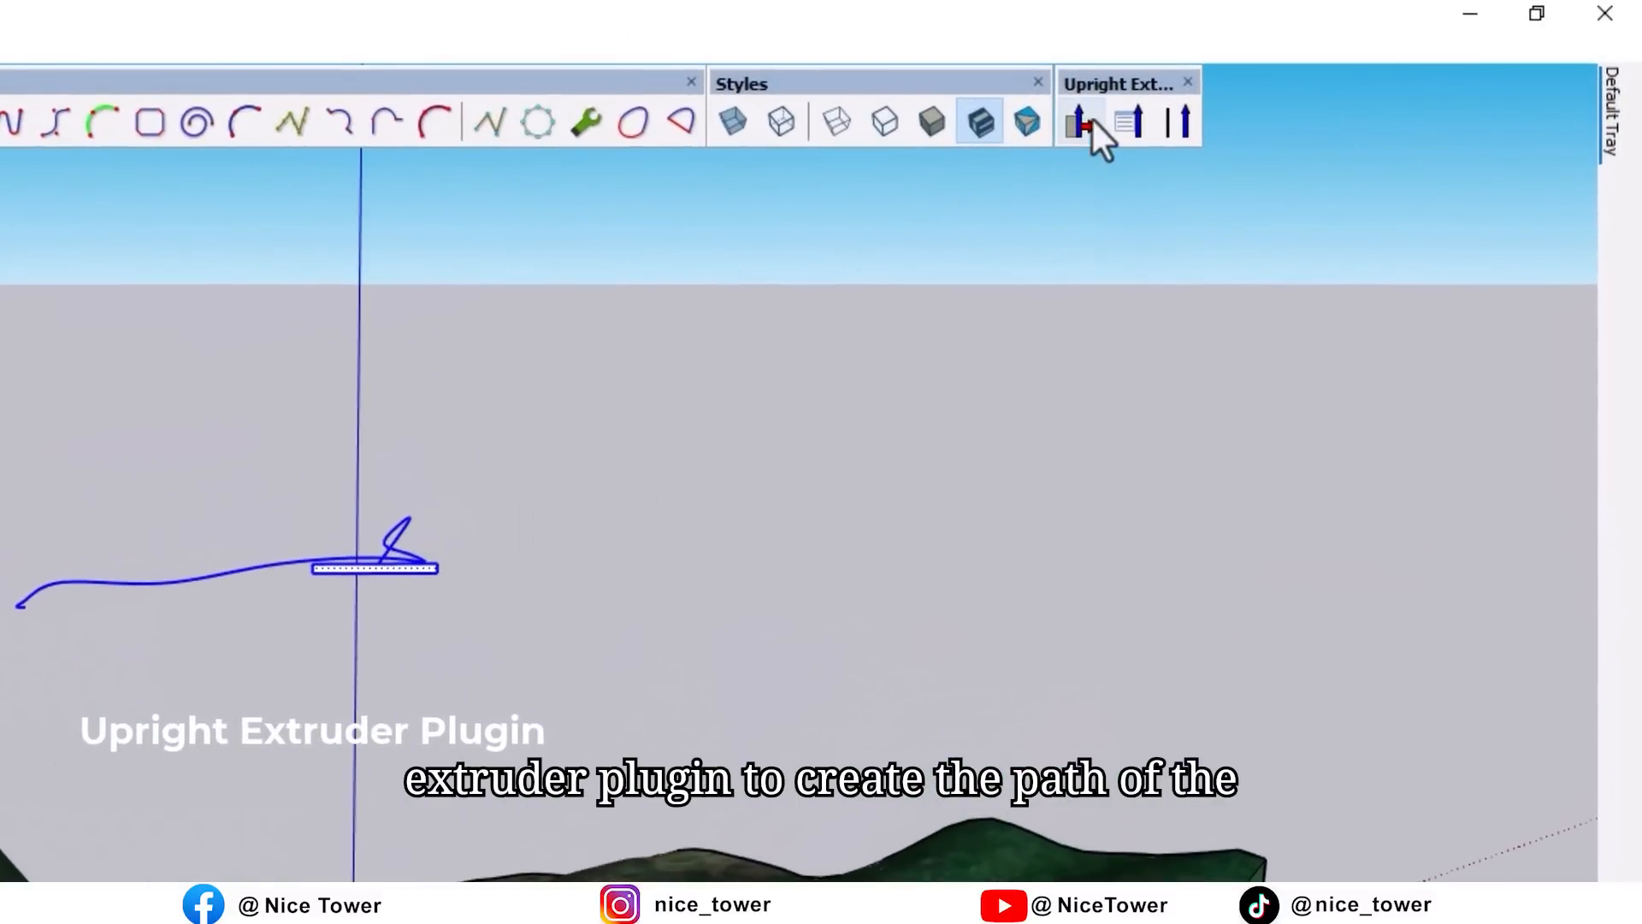
left_click(1088, 116)
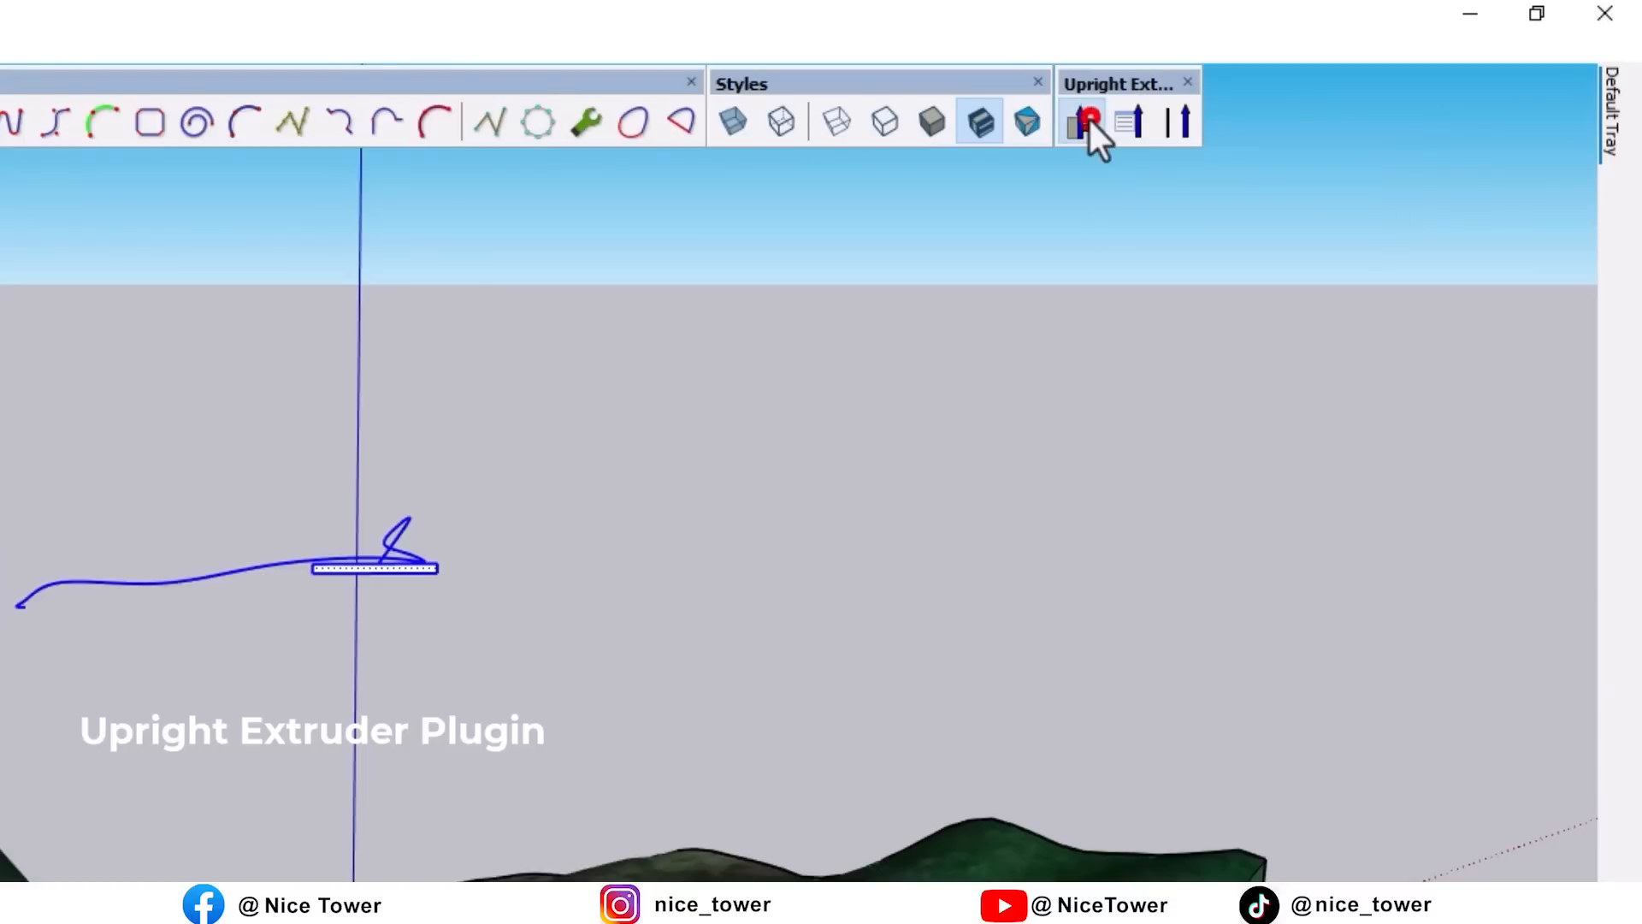
Delete the long side face of the extruded road strip.
middle_click_drag(961, 167, 997, 311)
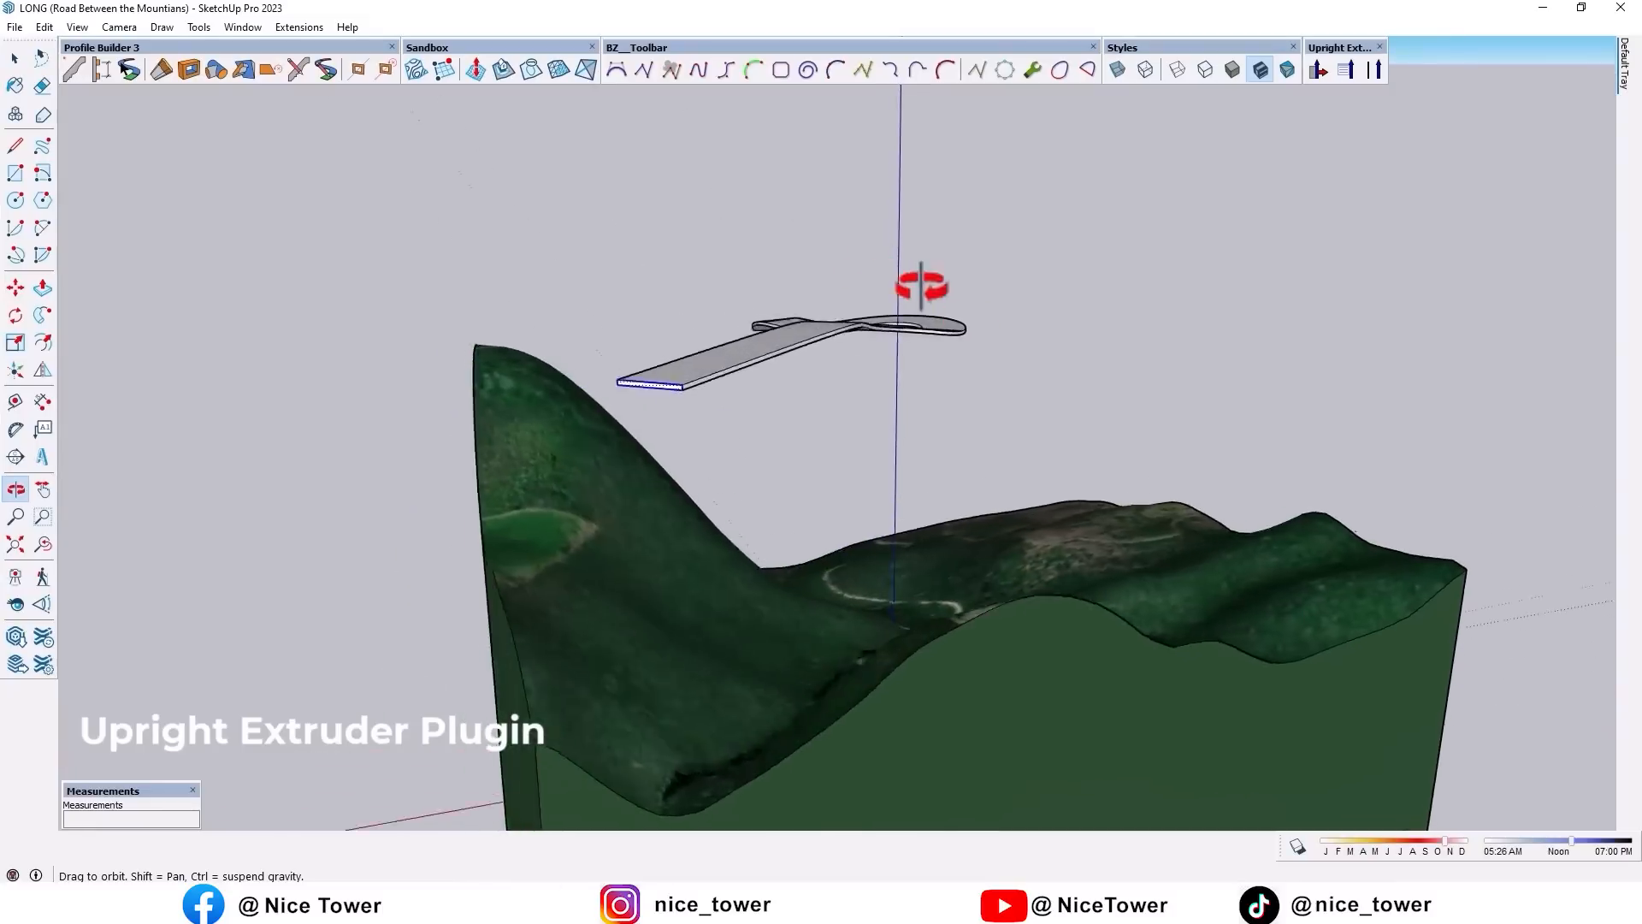
scroll(751, 367, "up", 5)
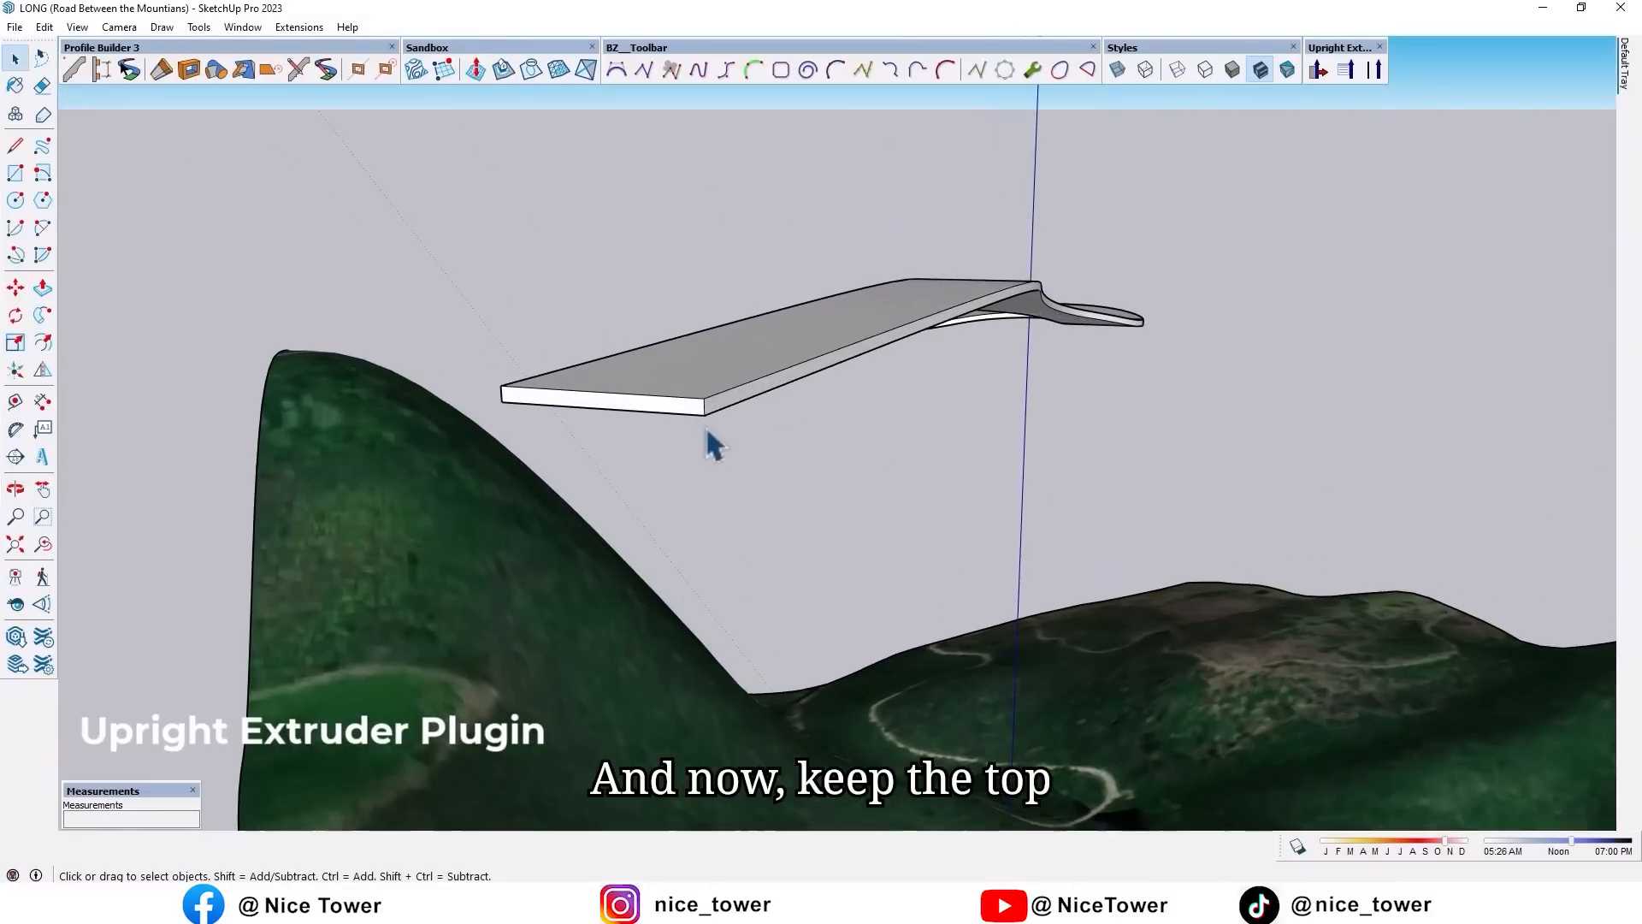
middle_click_drag(726, 398, 1074, 411)
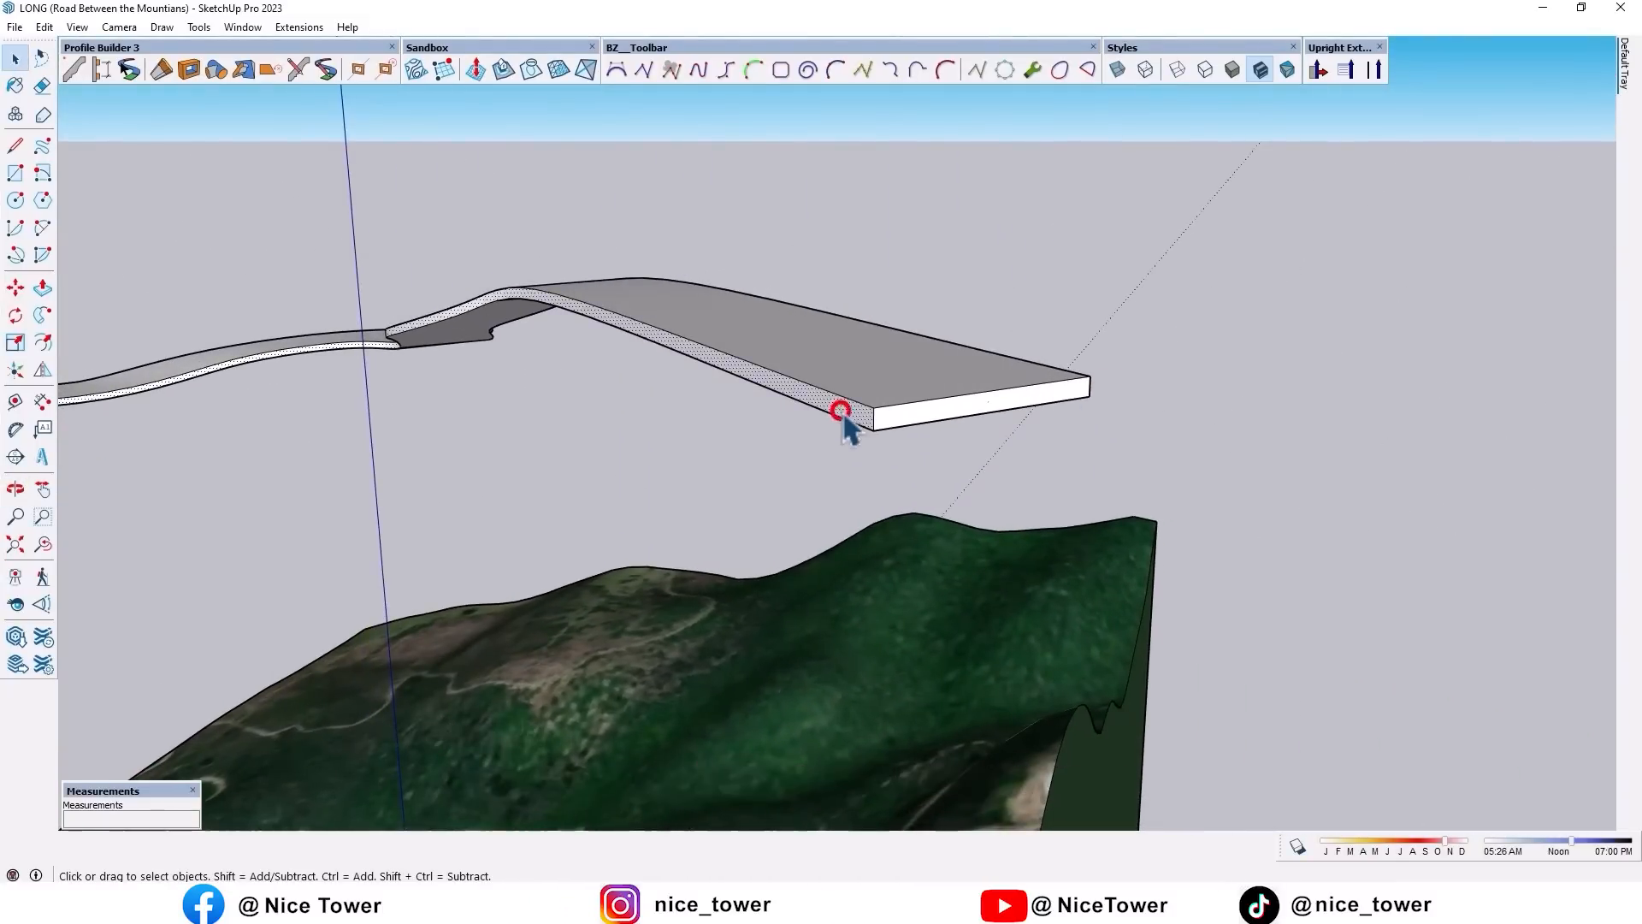
key("Delete")
scroll(911, 412, "up", 1)
Erase an end-cap edge and delete the lower face of the road strip, keeping the top surface.
key("e")
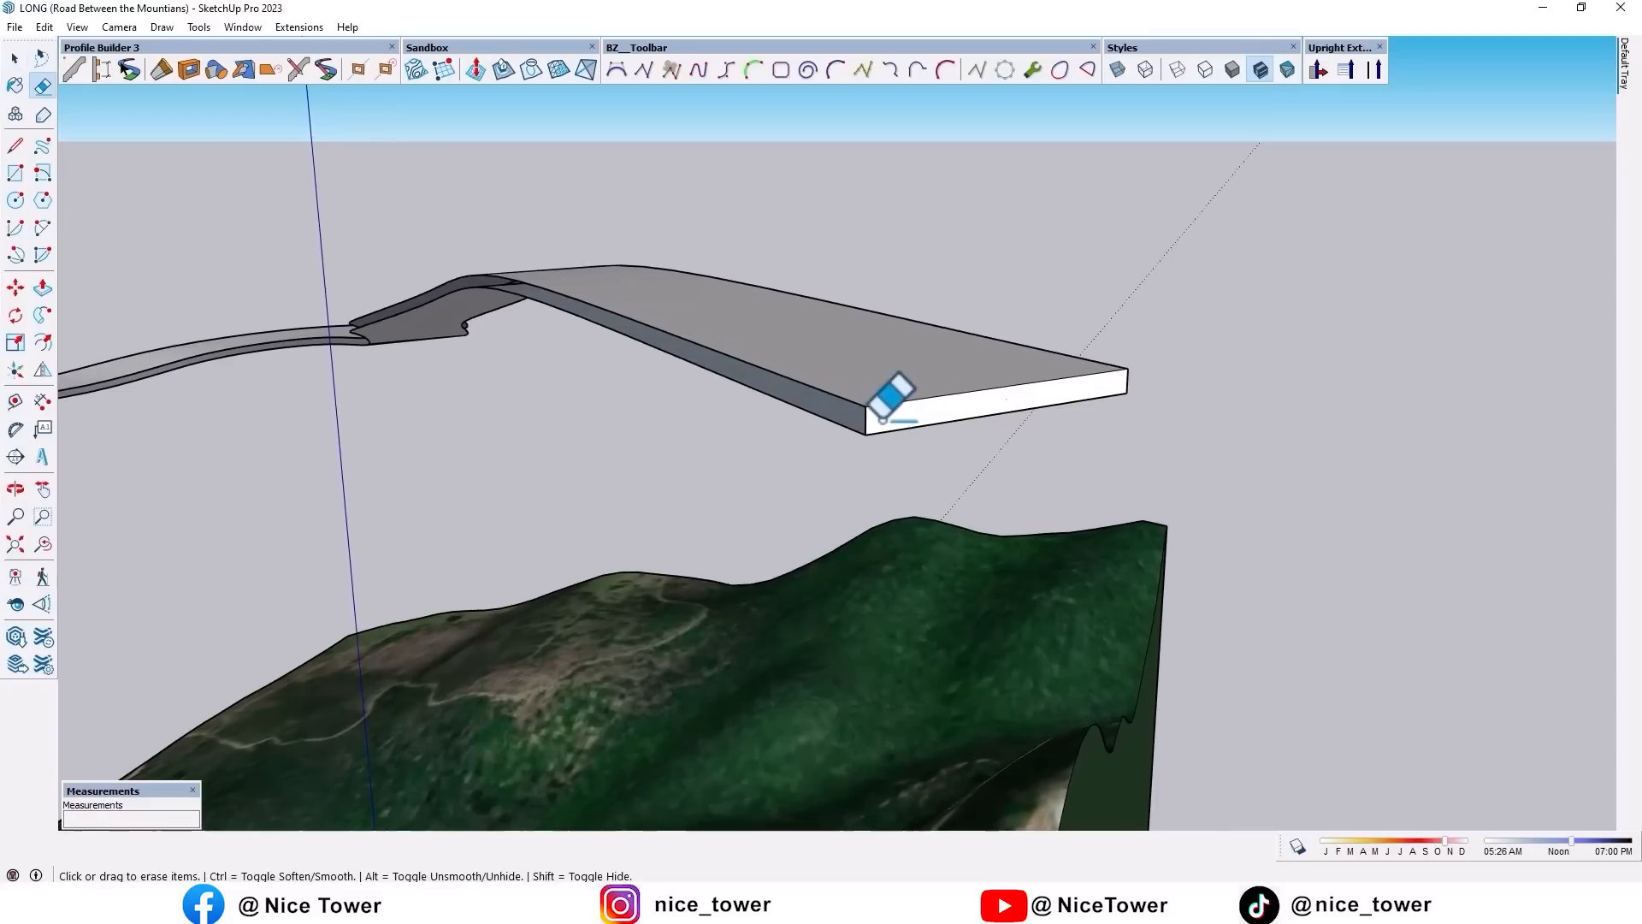
mouse_move(943, 248)
middle_mouse_down()
mouse_move(525, 349)
mouse_move(1181, 322)
mouse_move(1250, 488)
mouse_move(1349, 564)
mouse_move(1155, 384)
middle_mouse_up()
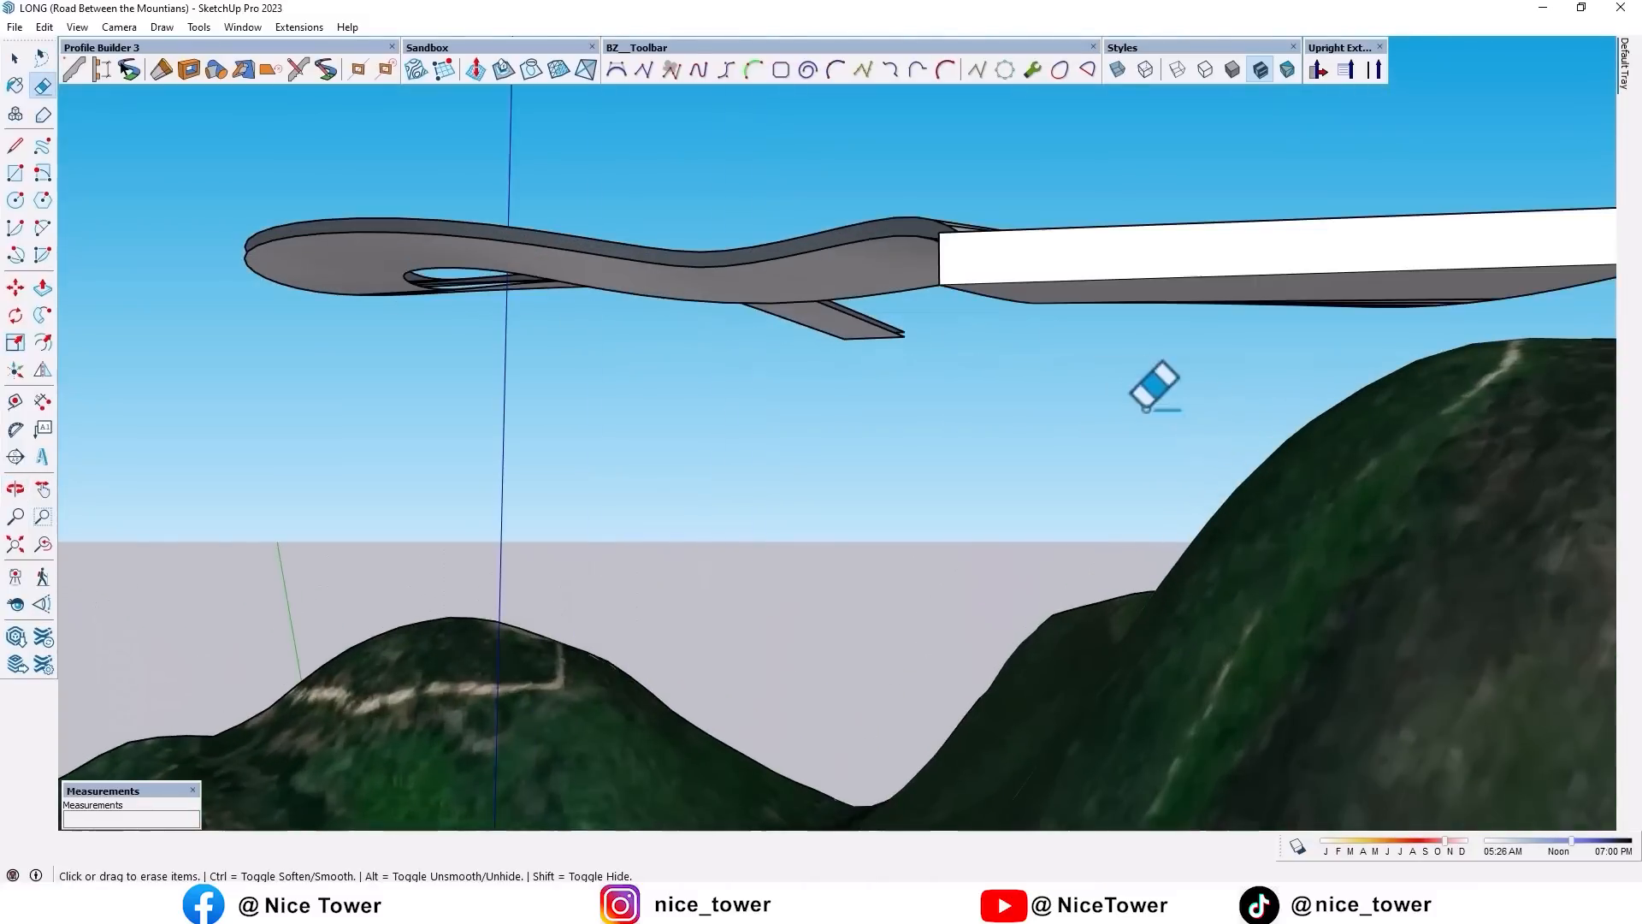
left_click(939, 246)
mouse_move(1407, 294)
middle_mouse_down()
mouse_move(1211, 337)
mouse_move(1230, 363)
middle_mouse_up()
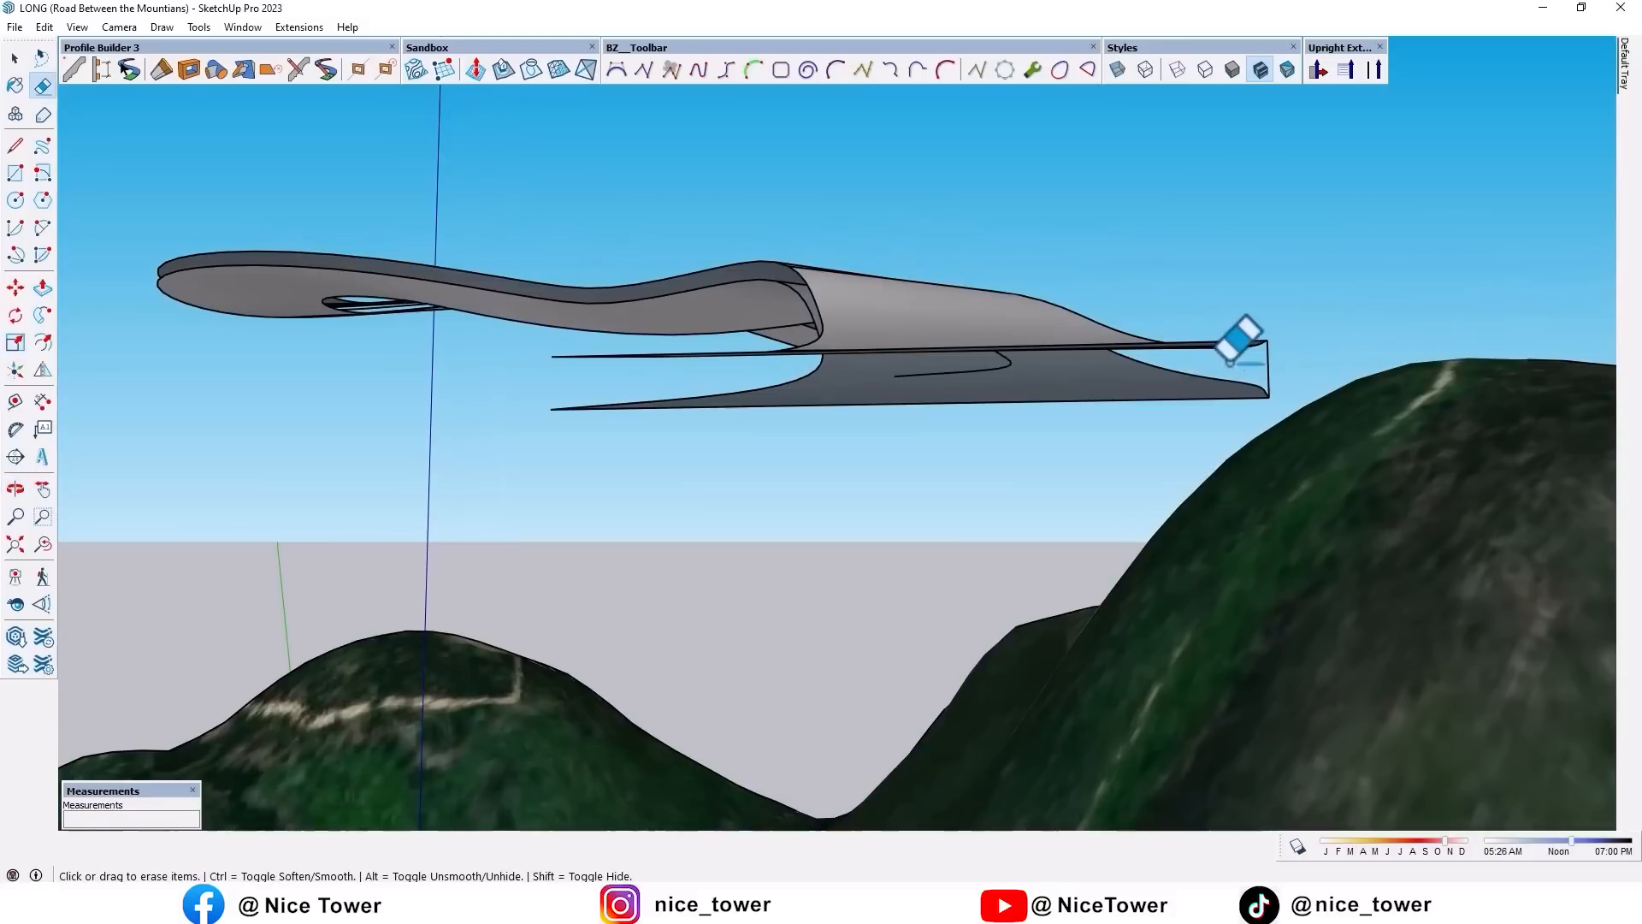
left_click(1078, 390)
key("Delete")
Move the road's top surface straight down until it hovers just above the terrain, leaving the guideline in place.
middle_click_drag(1081, 396, 982, 479)
left_click(983, 477)
middle_click_drag(1066, 594, 1088, 301)
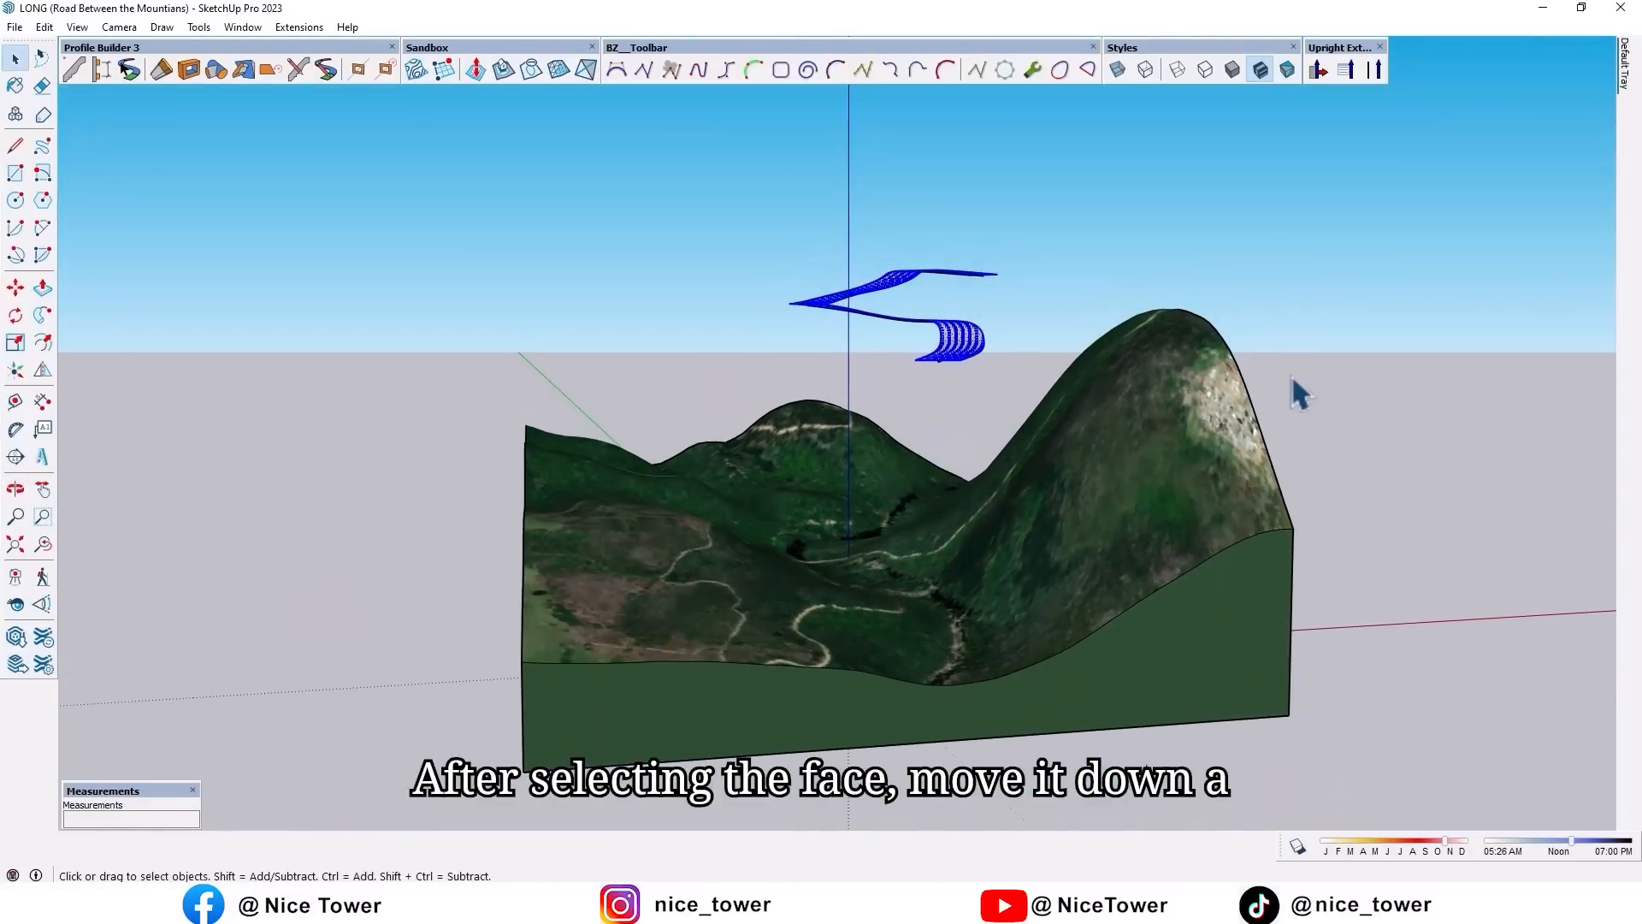
key("m")
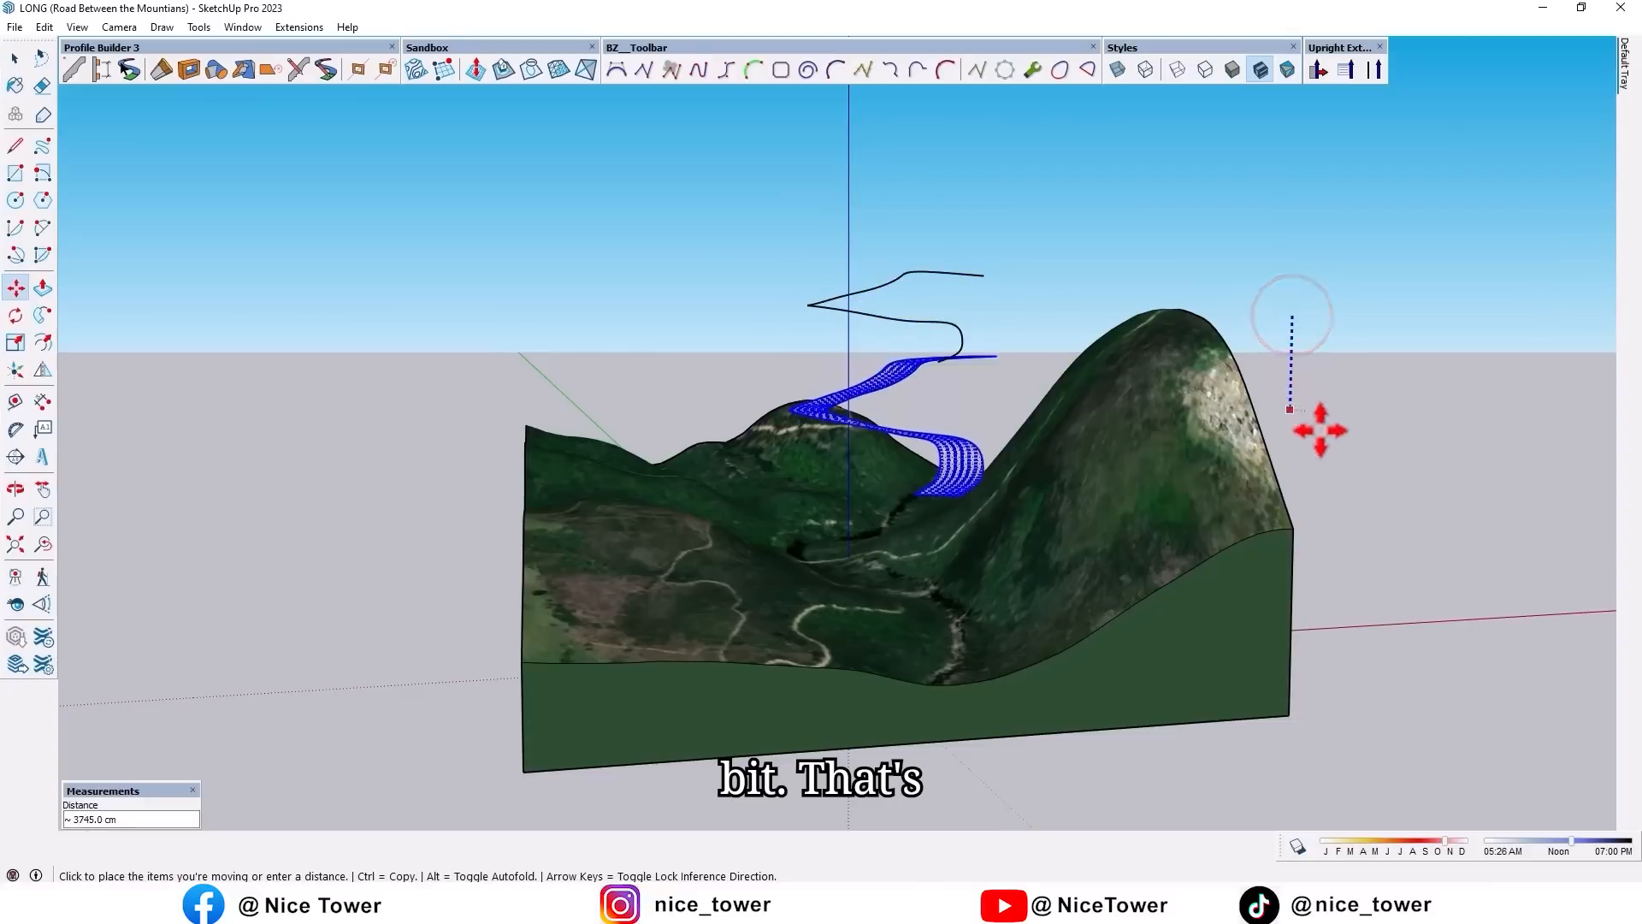
left_click(1346, 509)
Stamp the road surface into the mountain terrain with a 200 cm offset, setting the stamped strip below the surface.
scroll(983, 623, "up", 4)
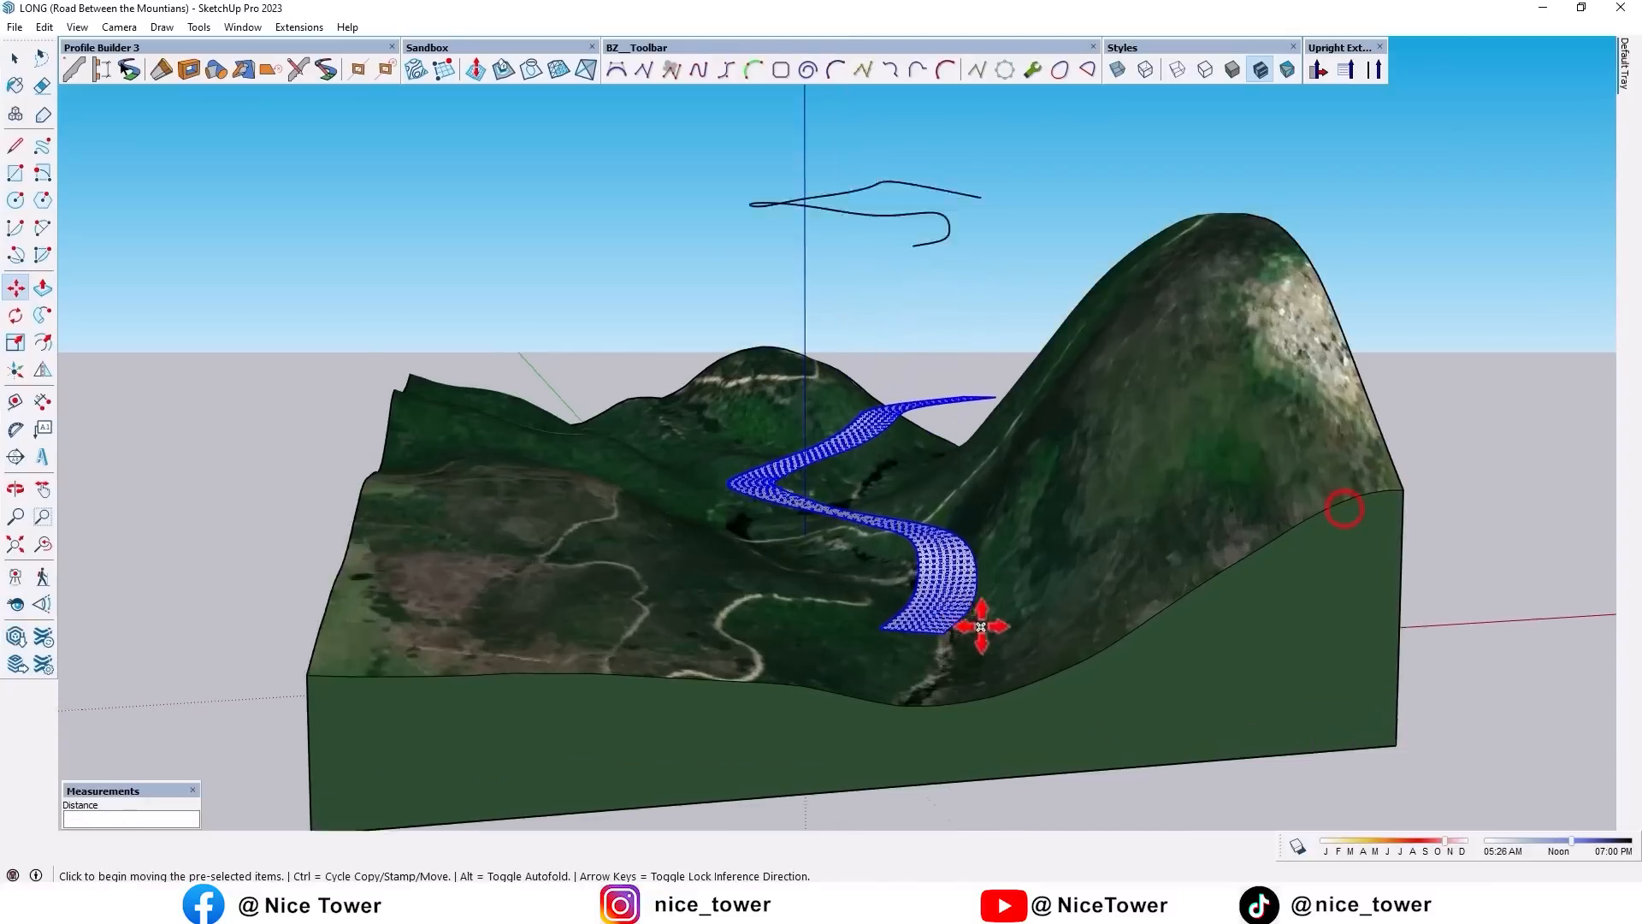
middle_click_drag(967, 608, 770, 591)
scroll(933, 649, "down", 2)
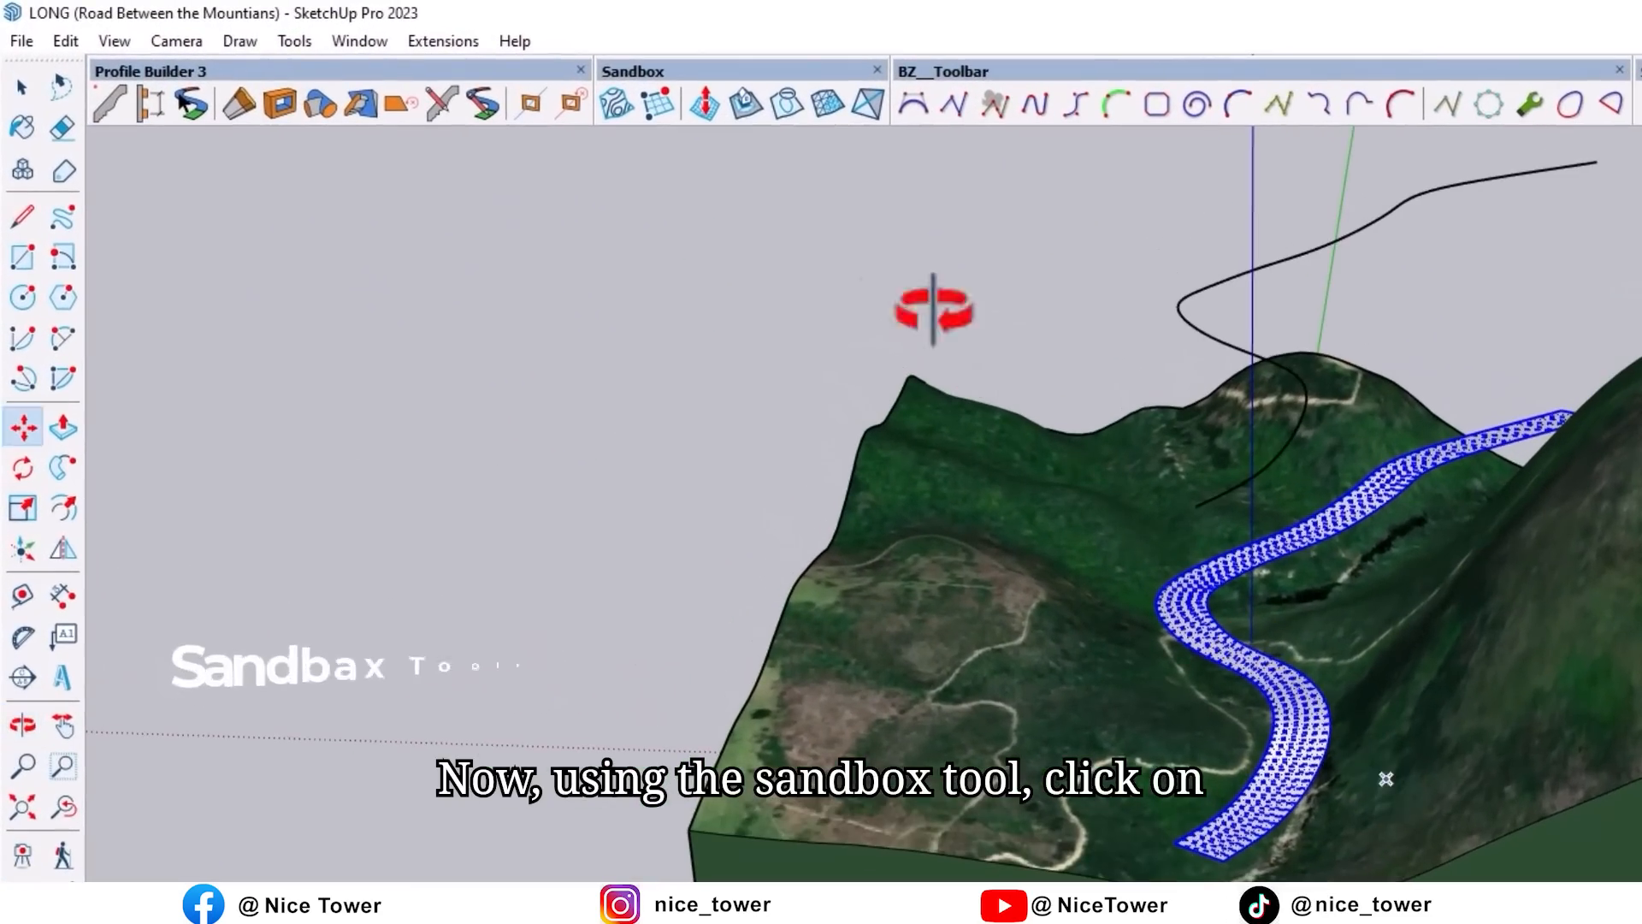
left_click(503, 69)
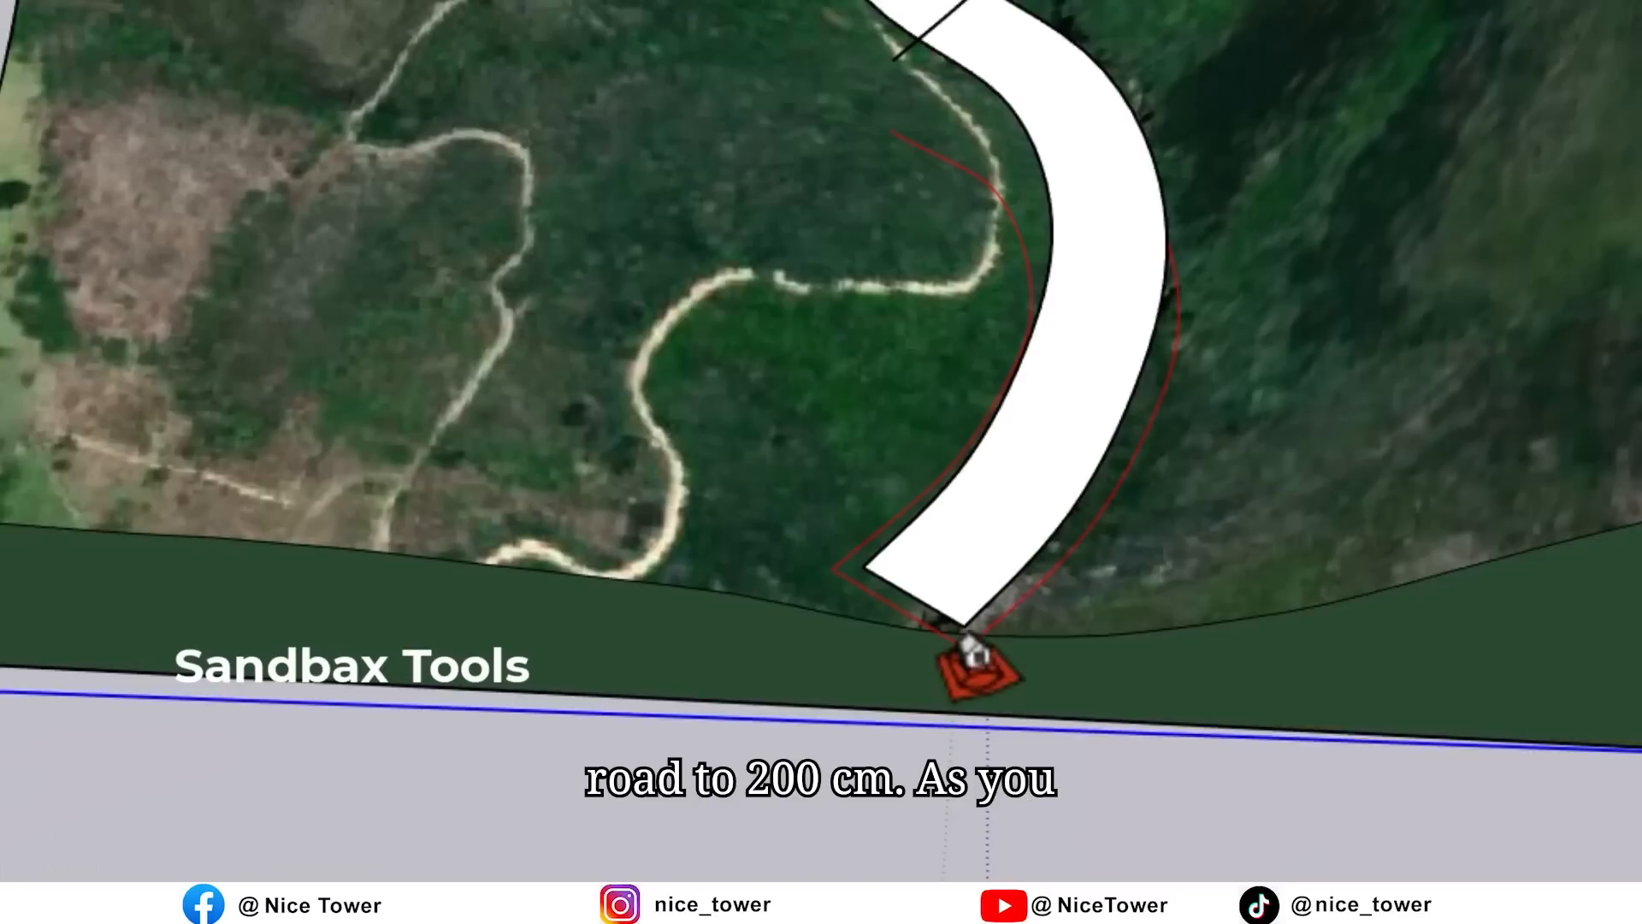
scroll(967, 637, "up", 1)
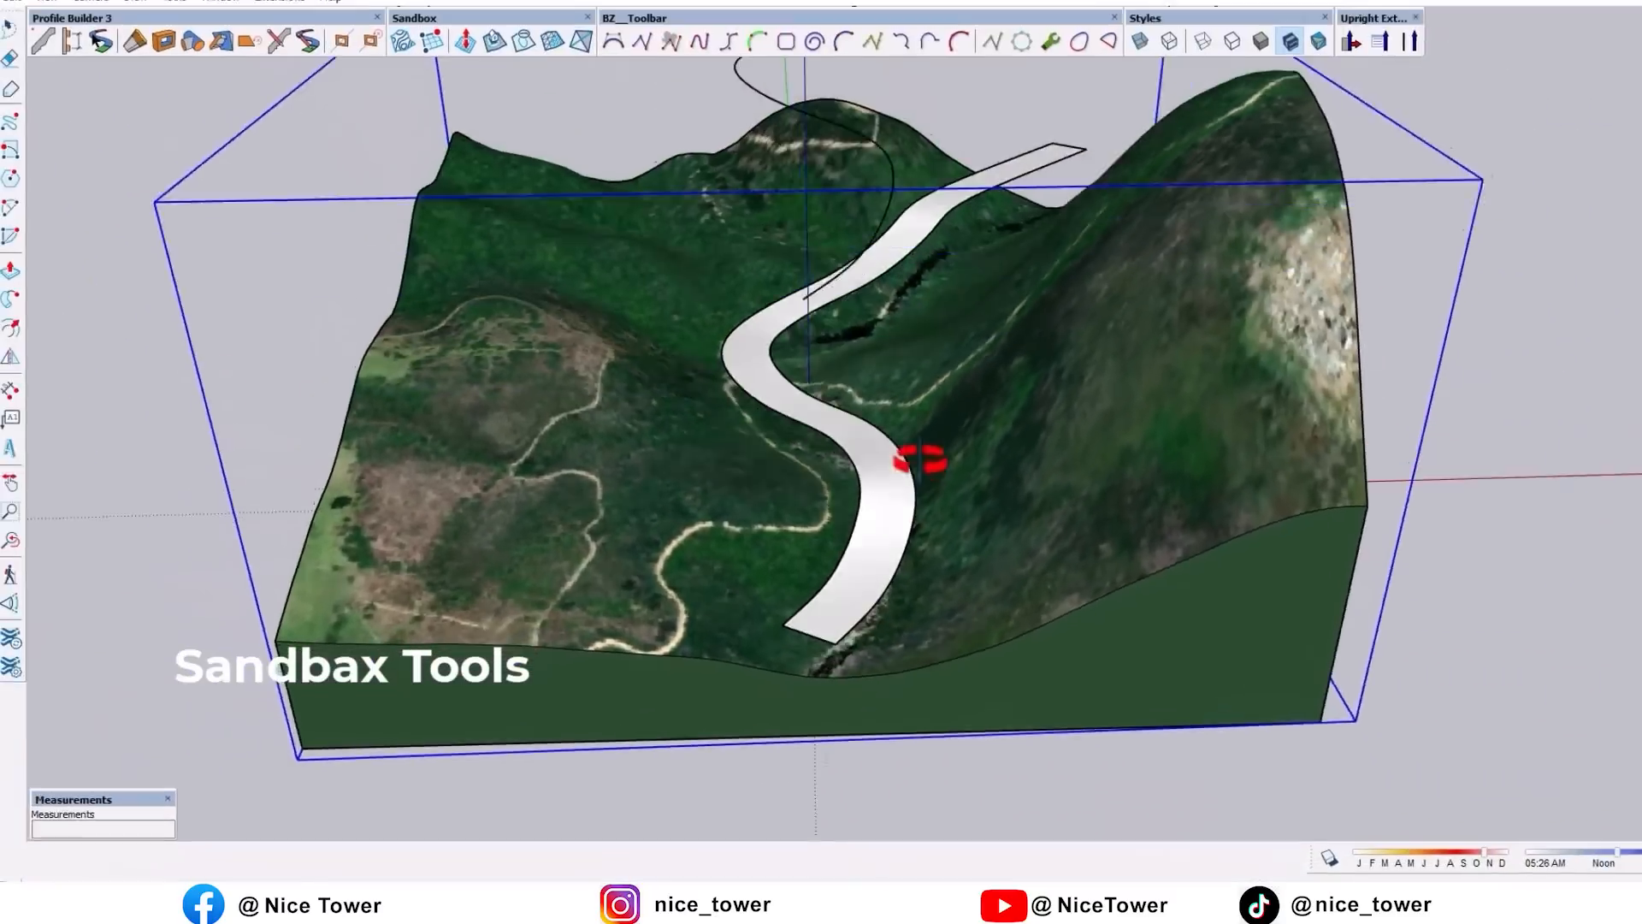
middle_click_drag(921, 459, 875, 489)
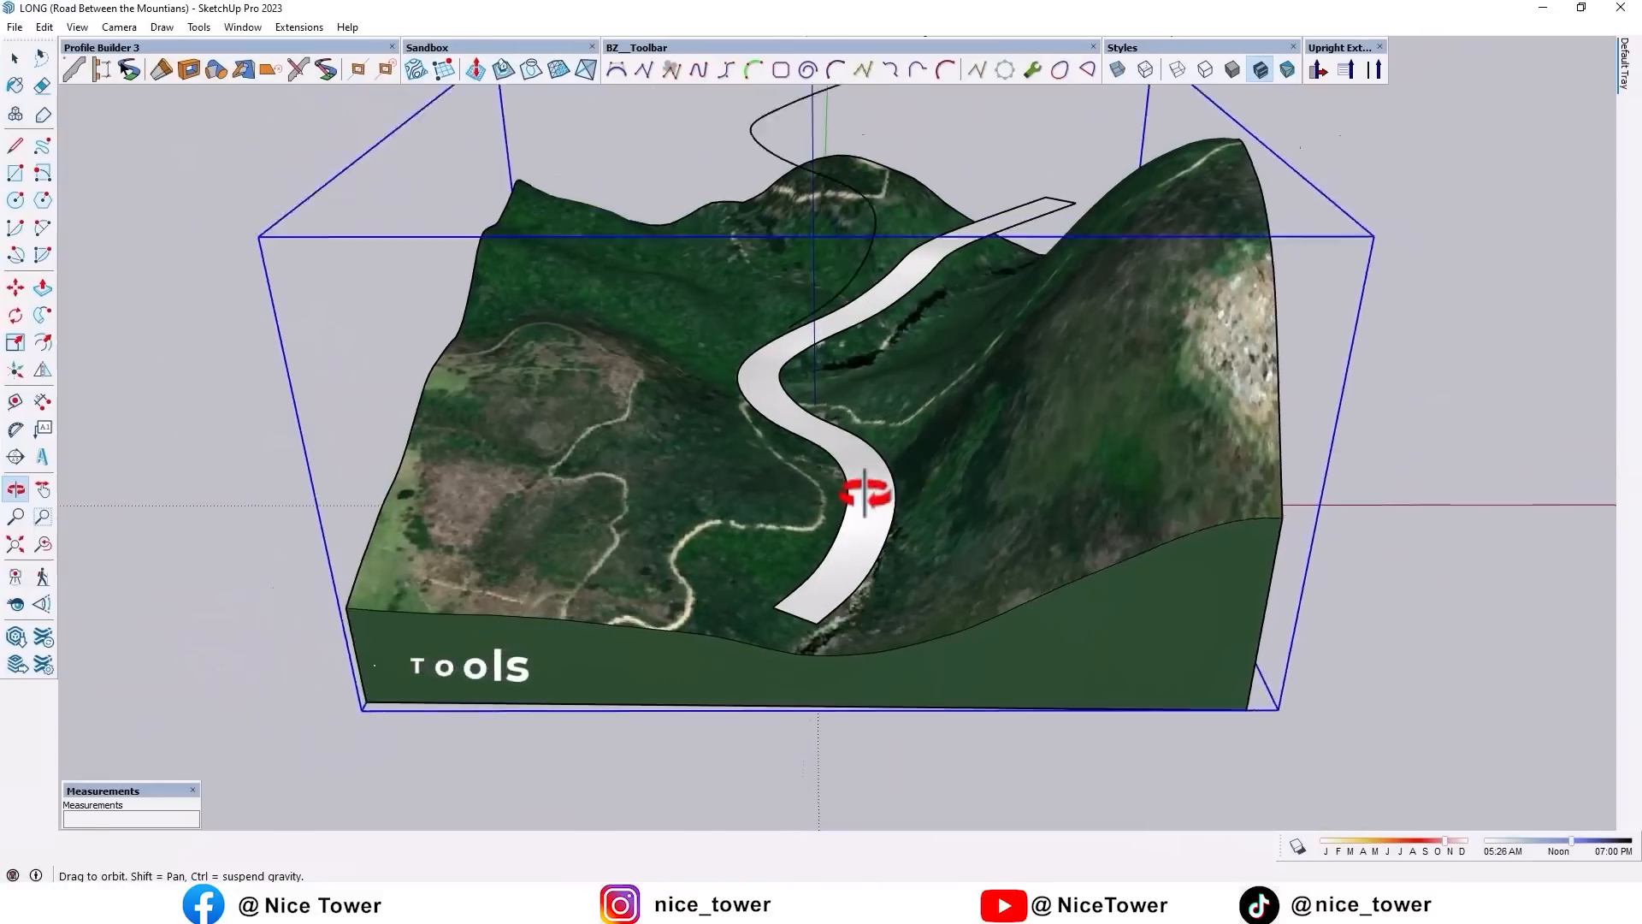
scroll(878, 498, "down", 1)
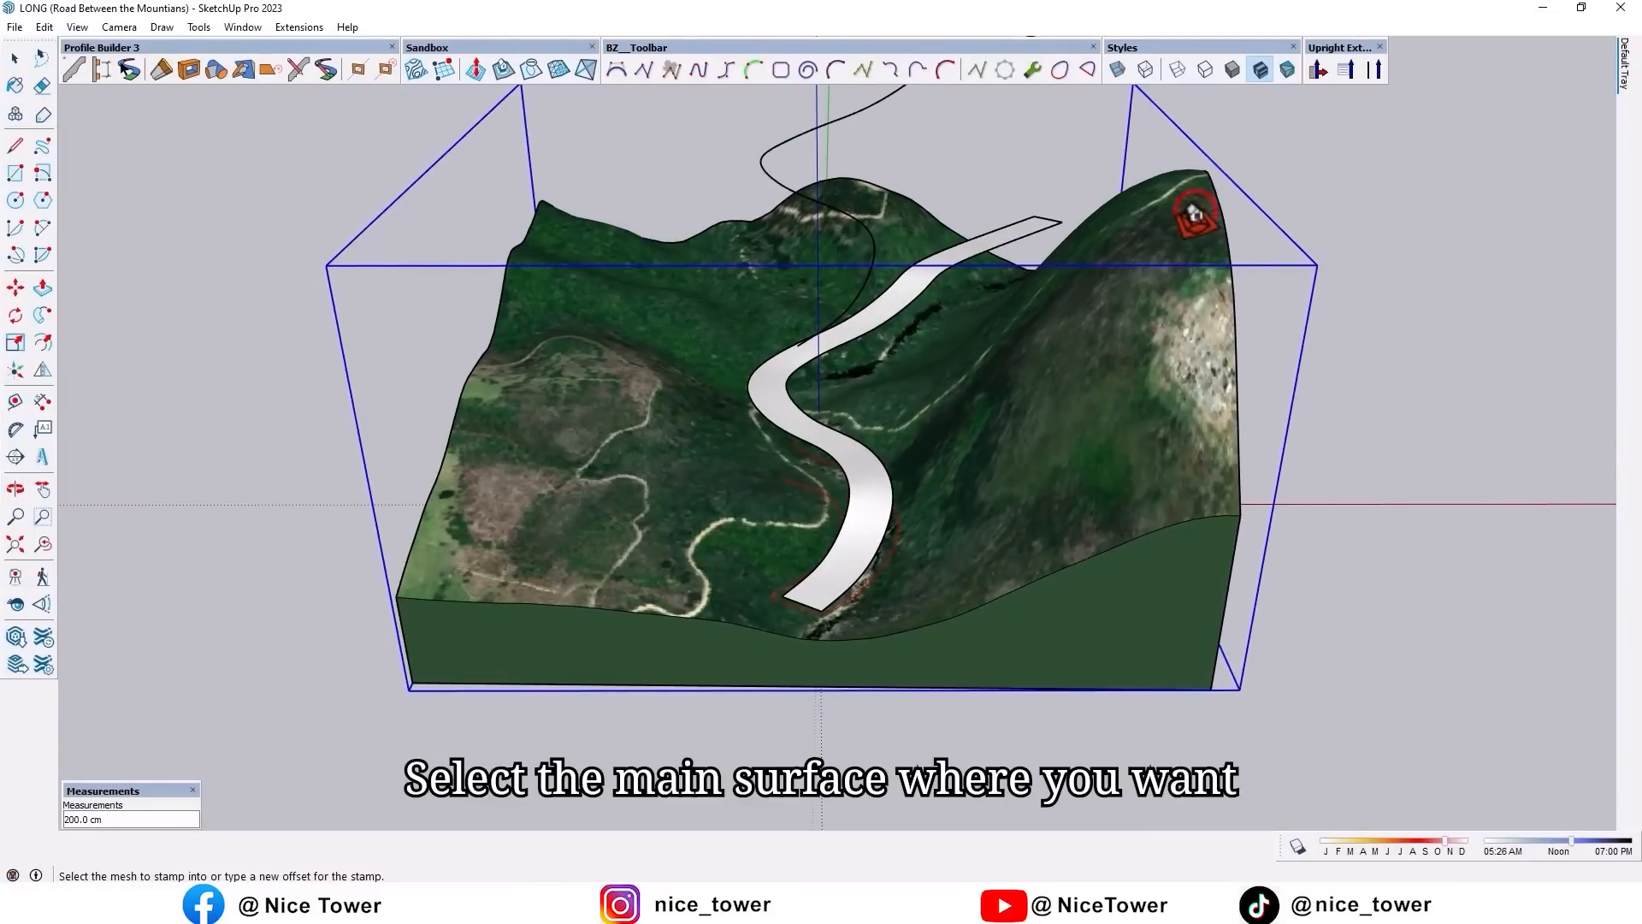
left_click(1193, 213)
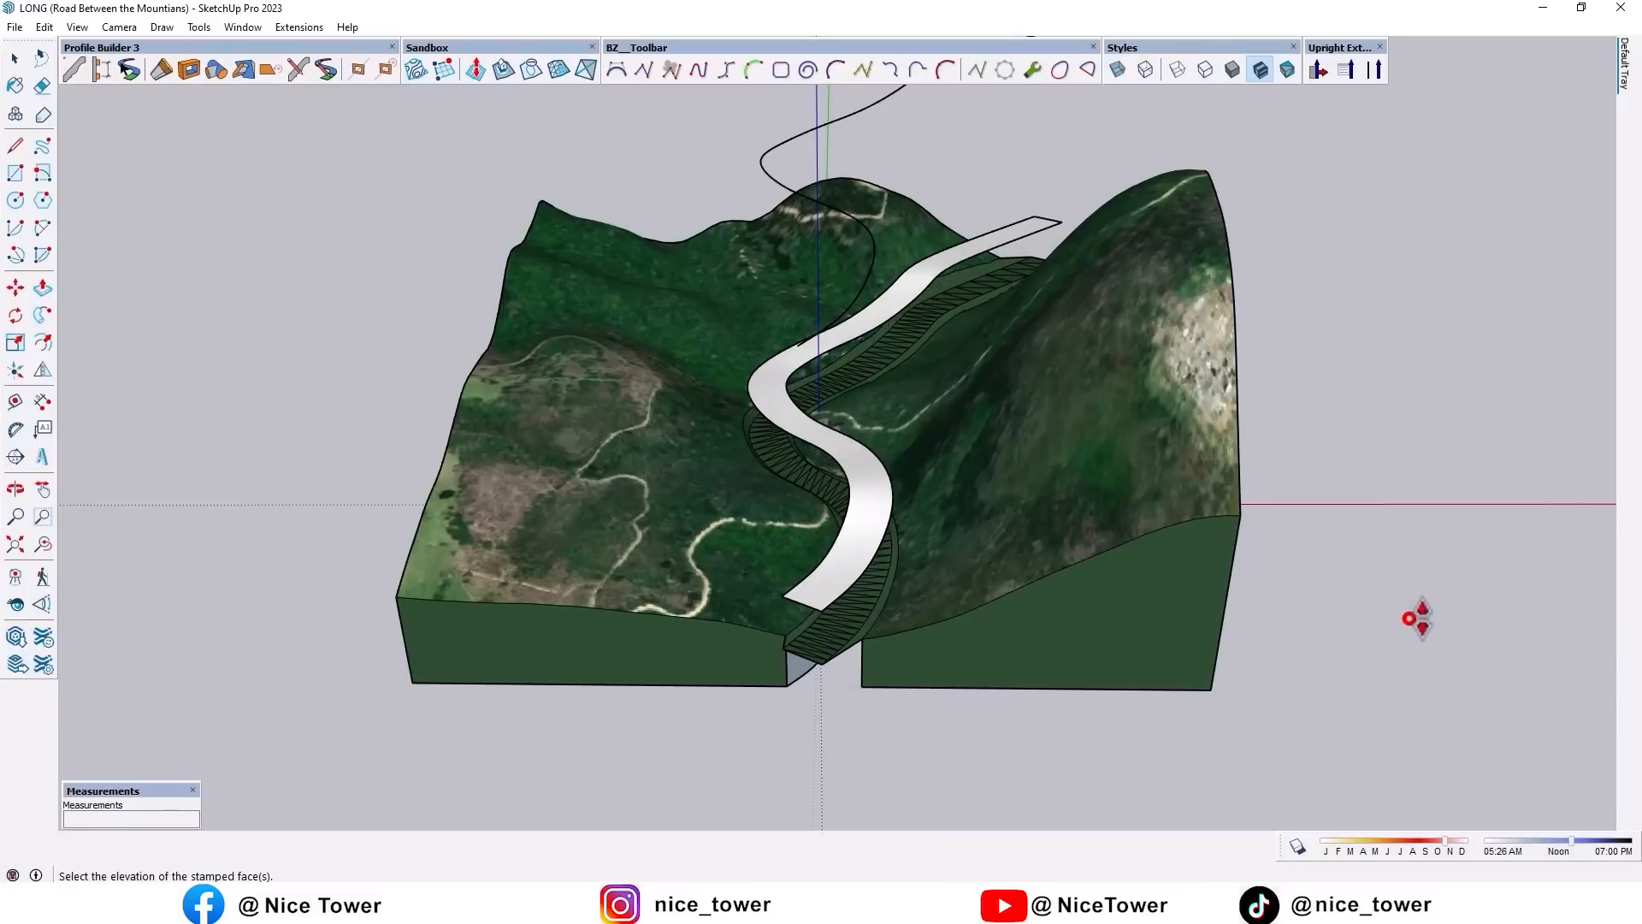
key("space")
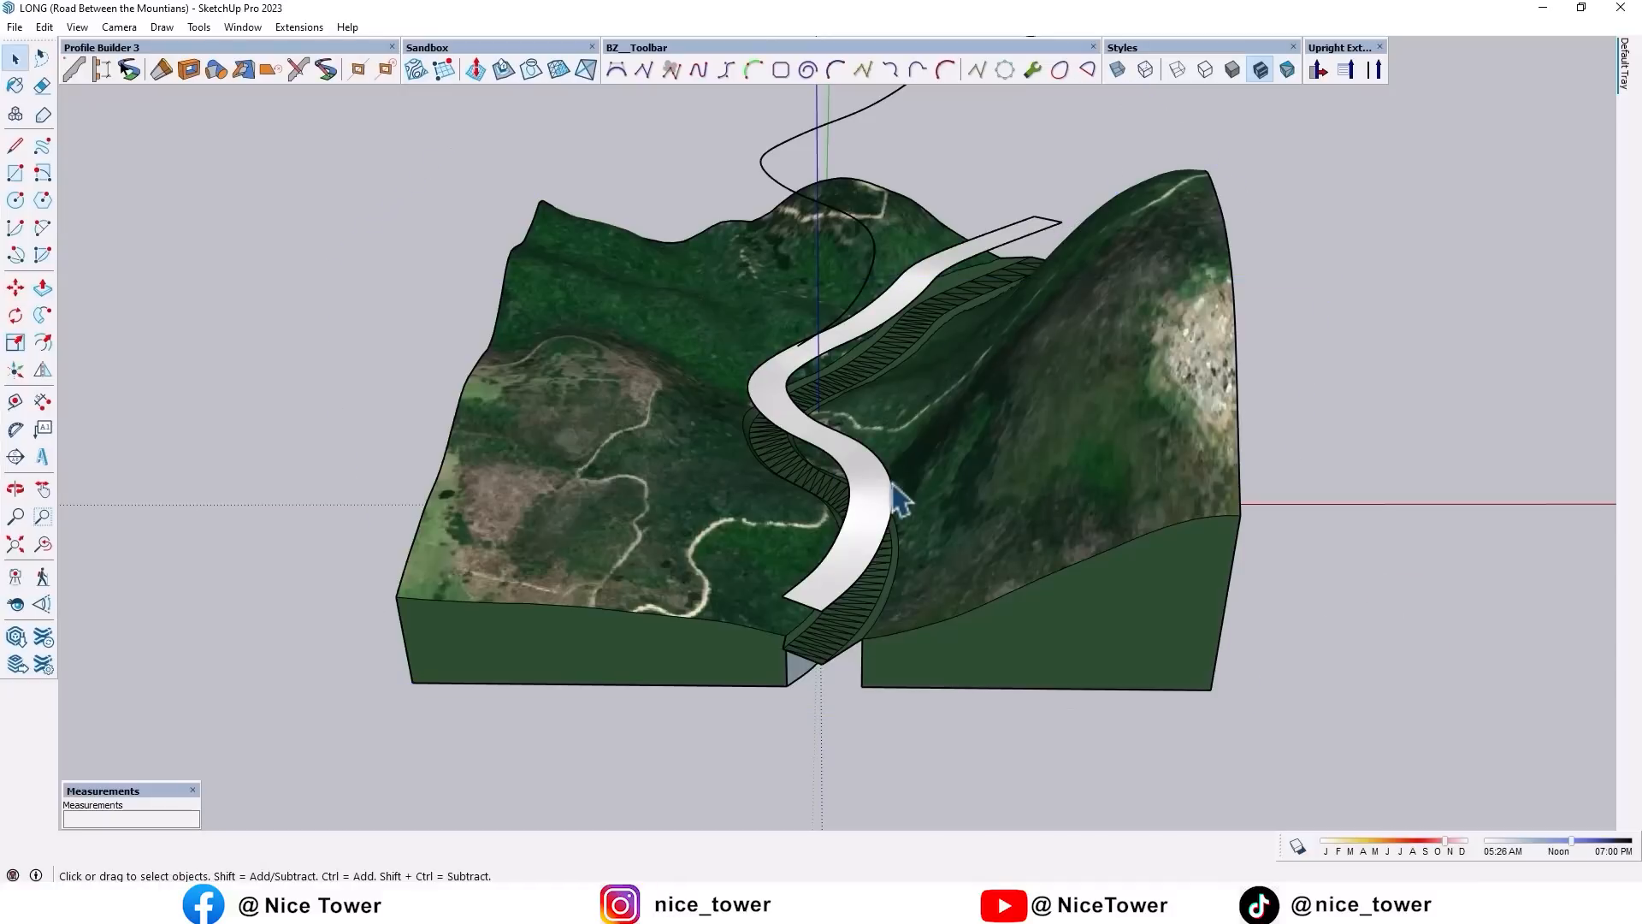
Delete the plain white road surface with its edges, keeping the stamped channel and the raised guideline.
left_click(864, 489)
double_click(866, 495)
key("Delete")
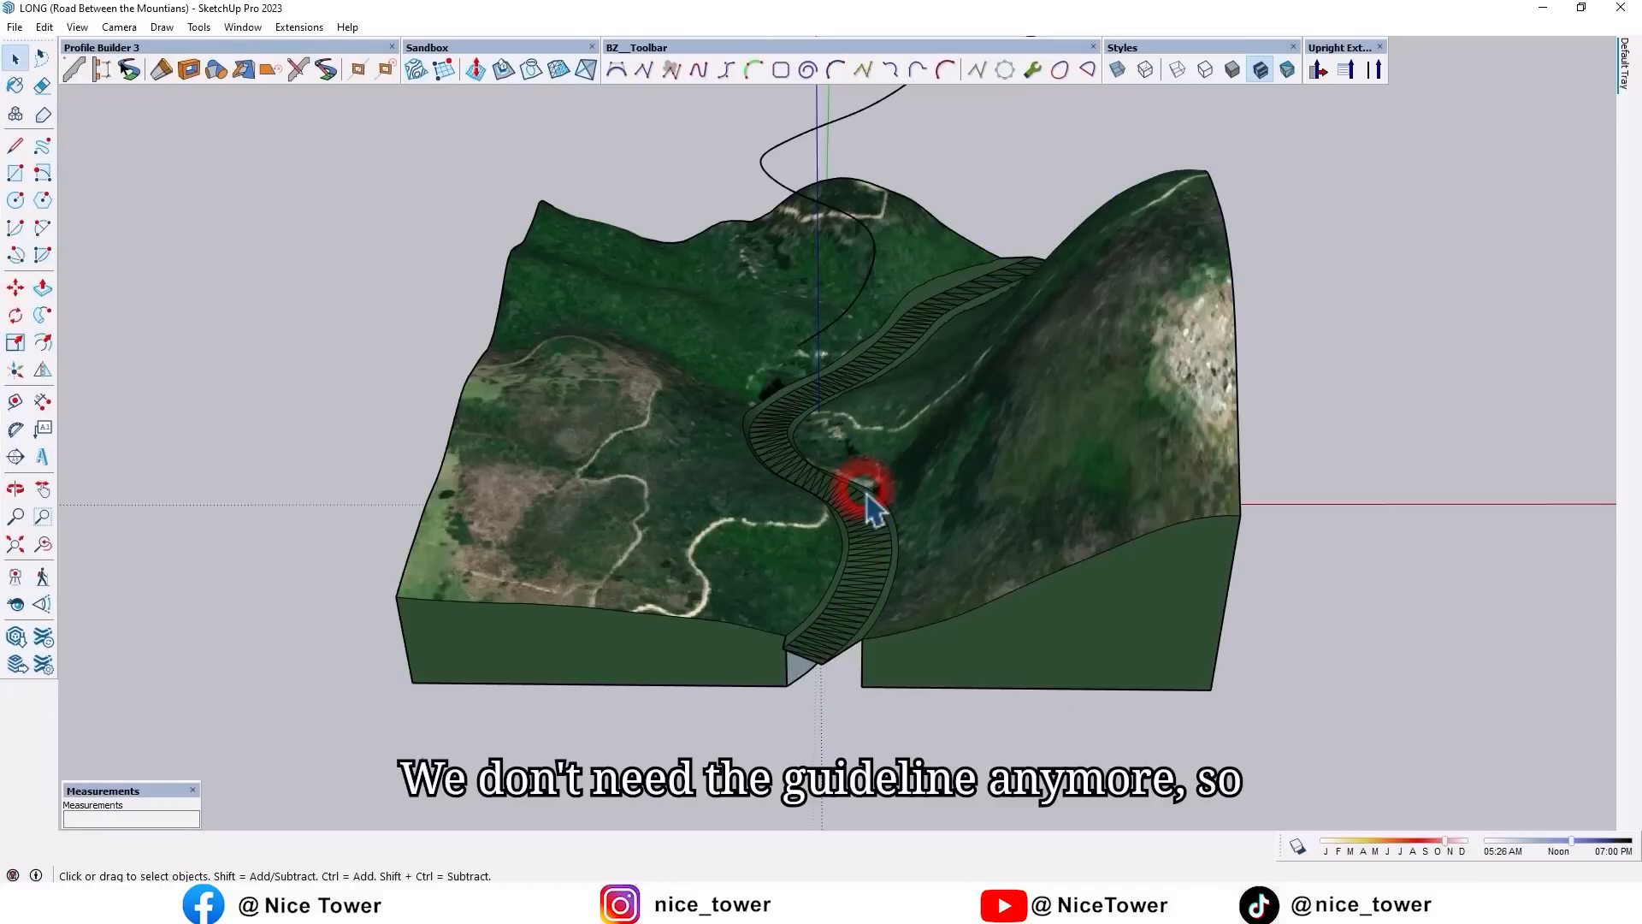
Load the Fina Road assembly in Profile Builder 3 without saving the current one, and build it along the raised guideline.
scroll(859, 436, "up", 2)
middle_click_drag(859, 436, 985, 369)
scroll(920, 433, "up", 3)
scroll(1101, 343, "up", 3)
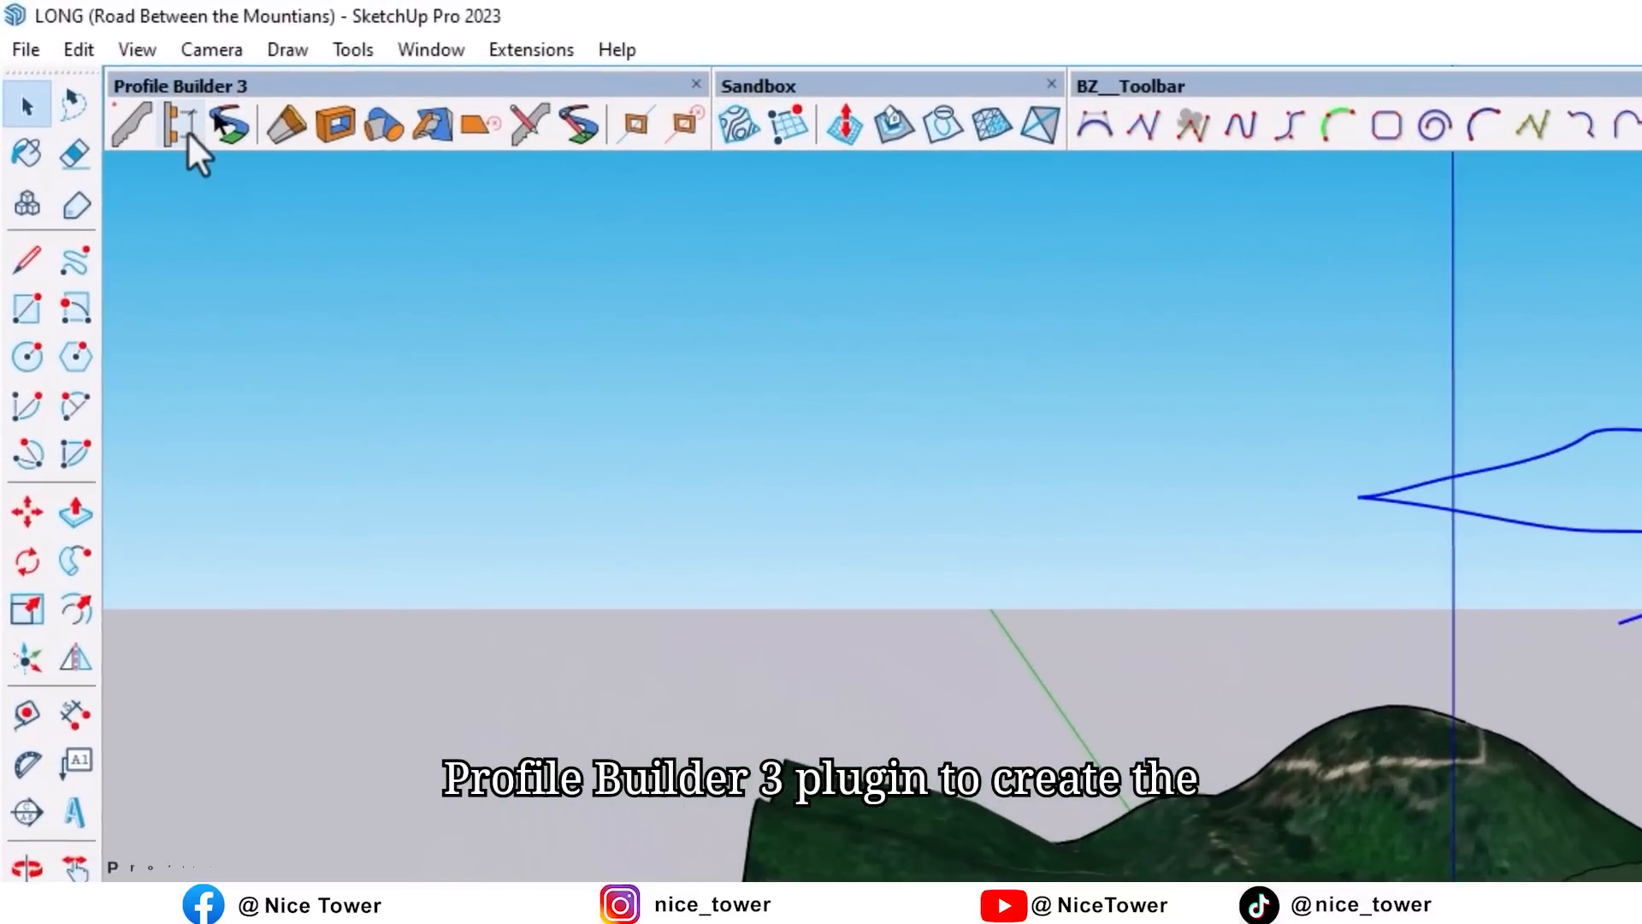
left_click(183, 127)
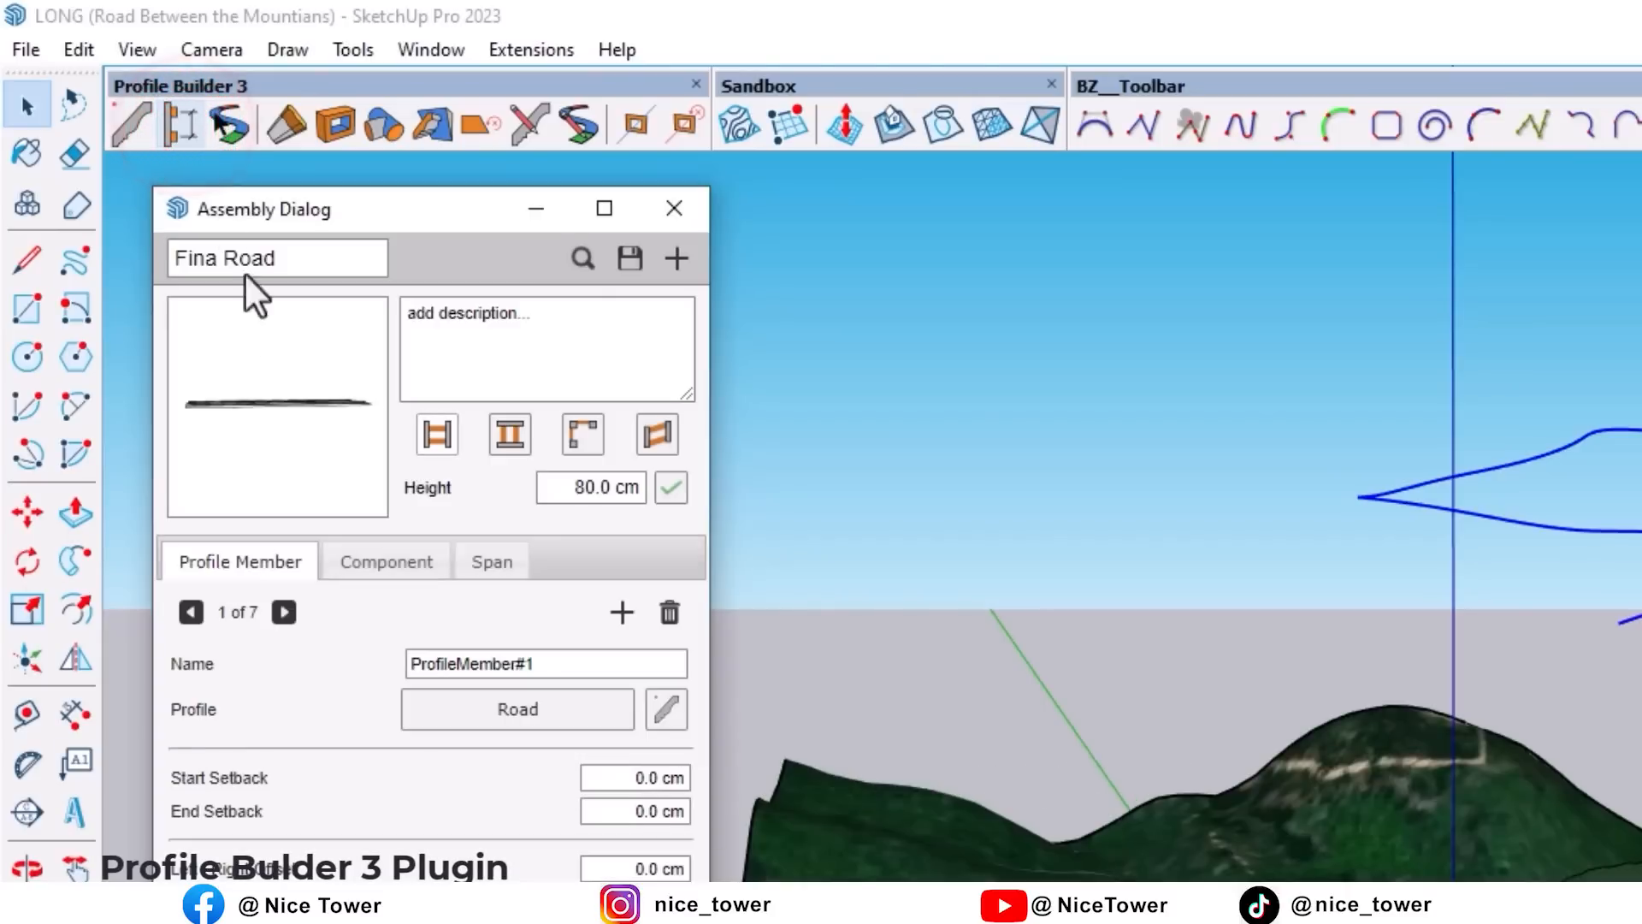
left_click(581, 259)
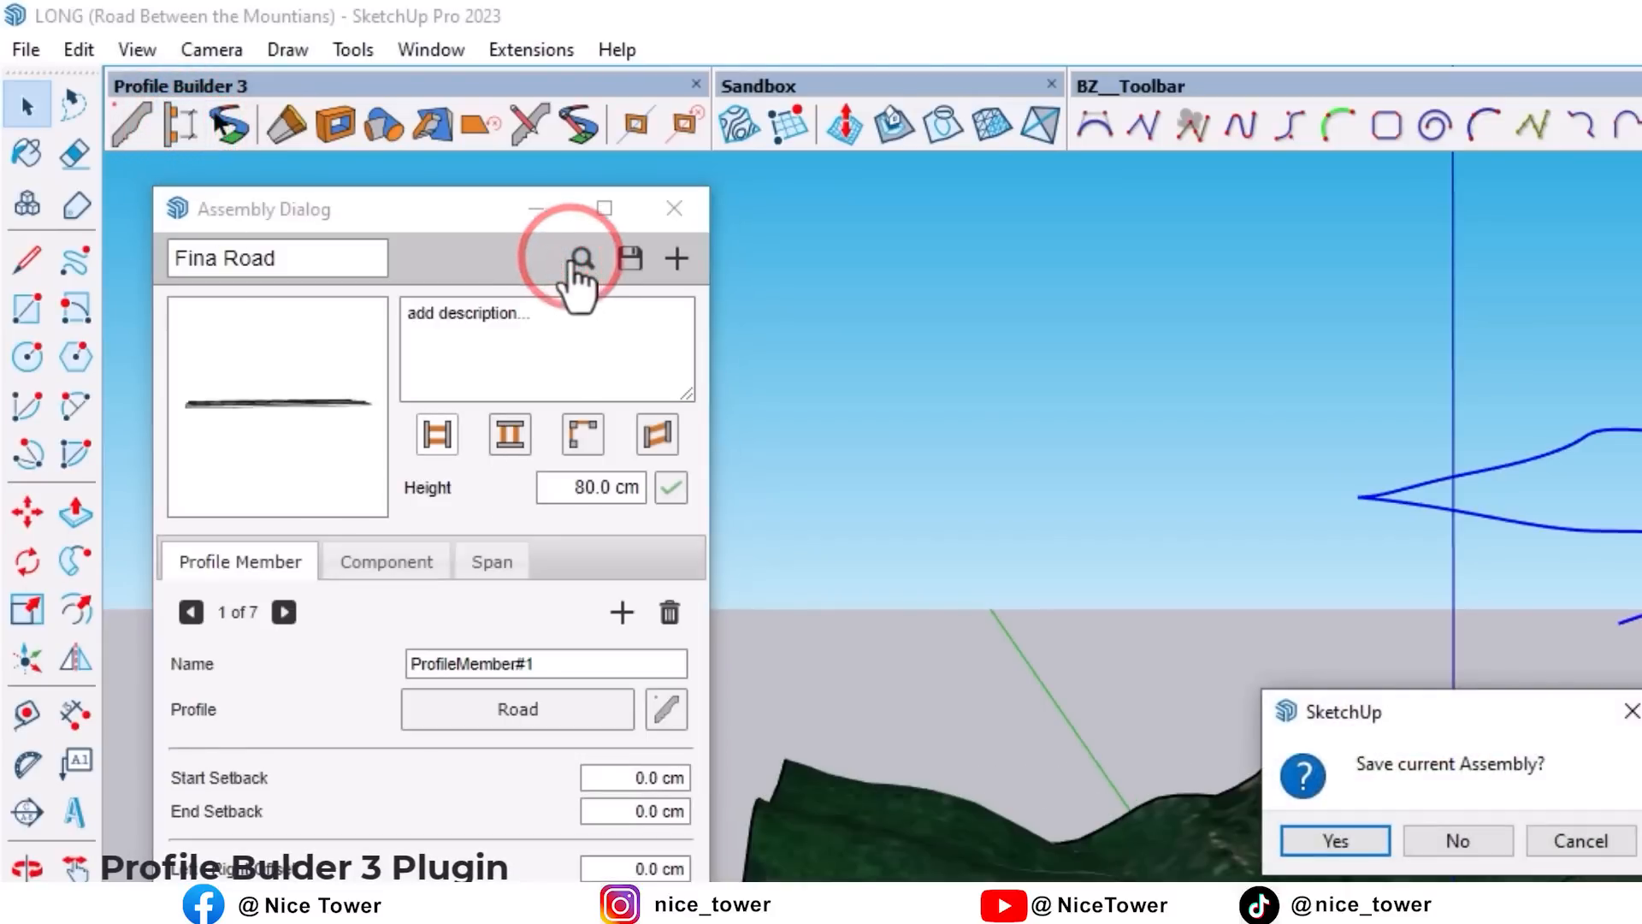
left_click(1457, 842)
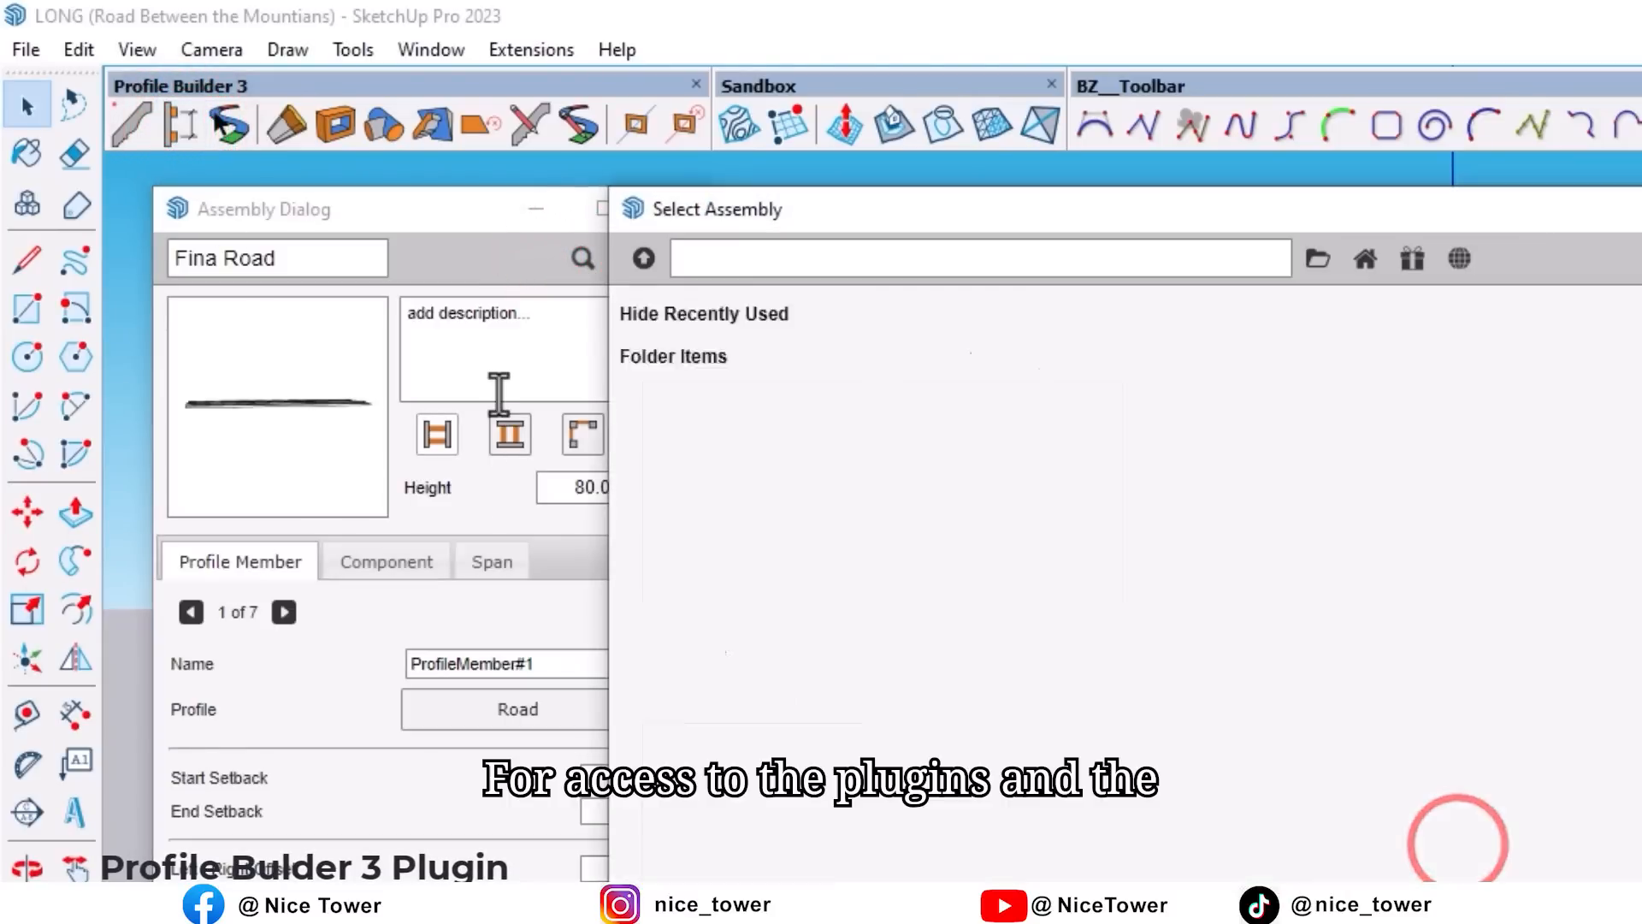
left_click(748, 505)
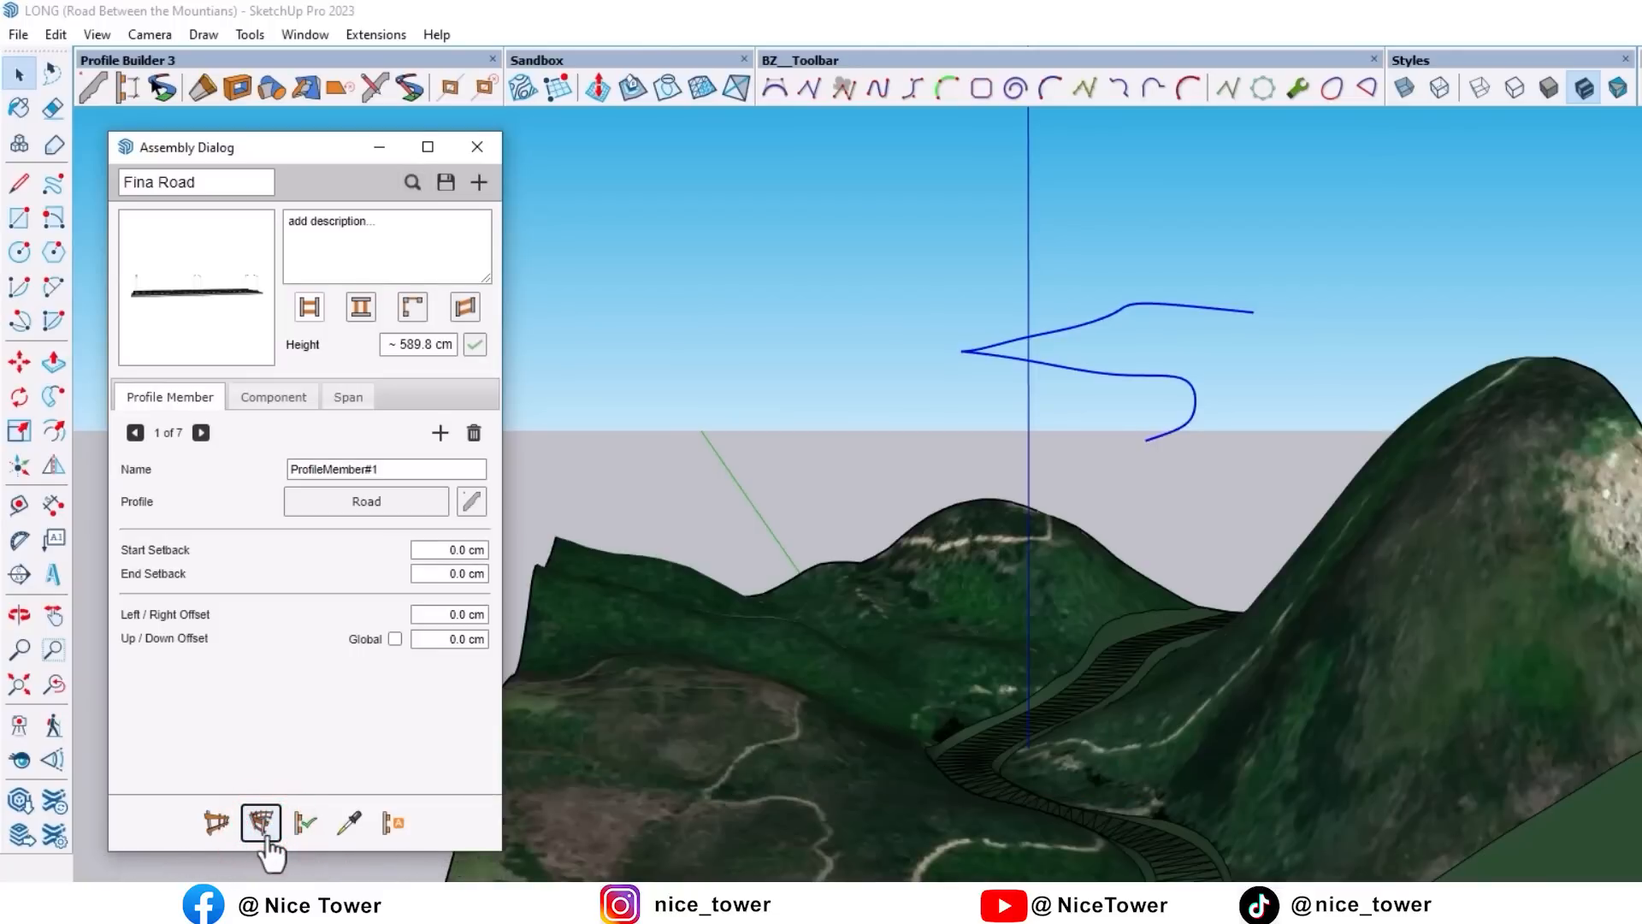
left_click(266, 838)
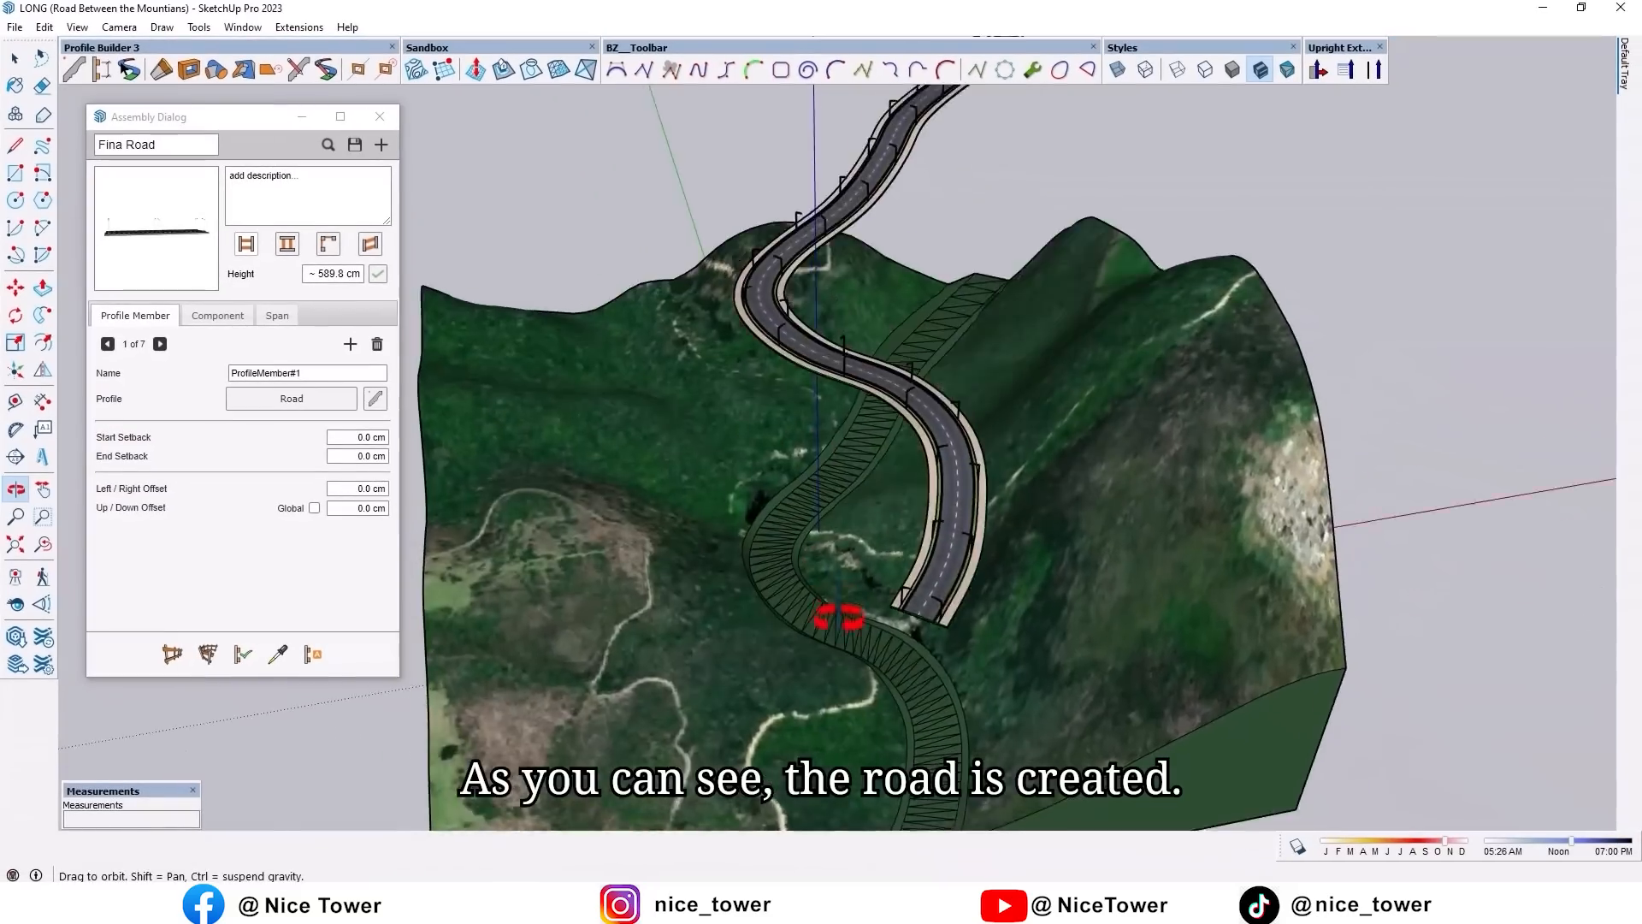
Move the detailed road assembly straight down from its end edge onto the stamped channel in the terrain.
middle_click_drag(854, 615, 967, 374)
left_click(967, 395)
scroll(1039, 464, "up", 4)
middle_click_drag(1045, 478, 966, 394)
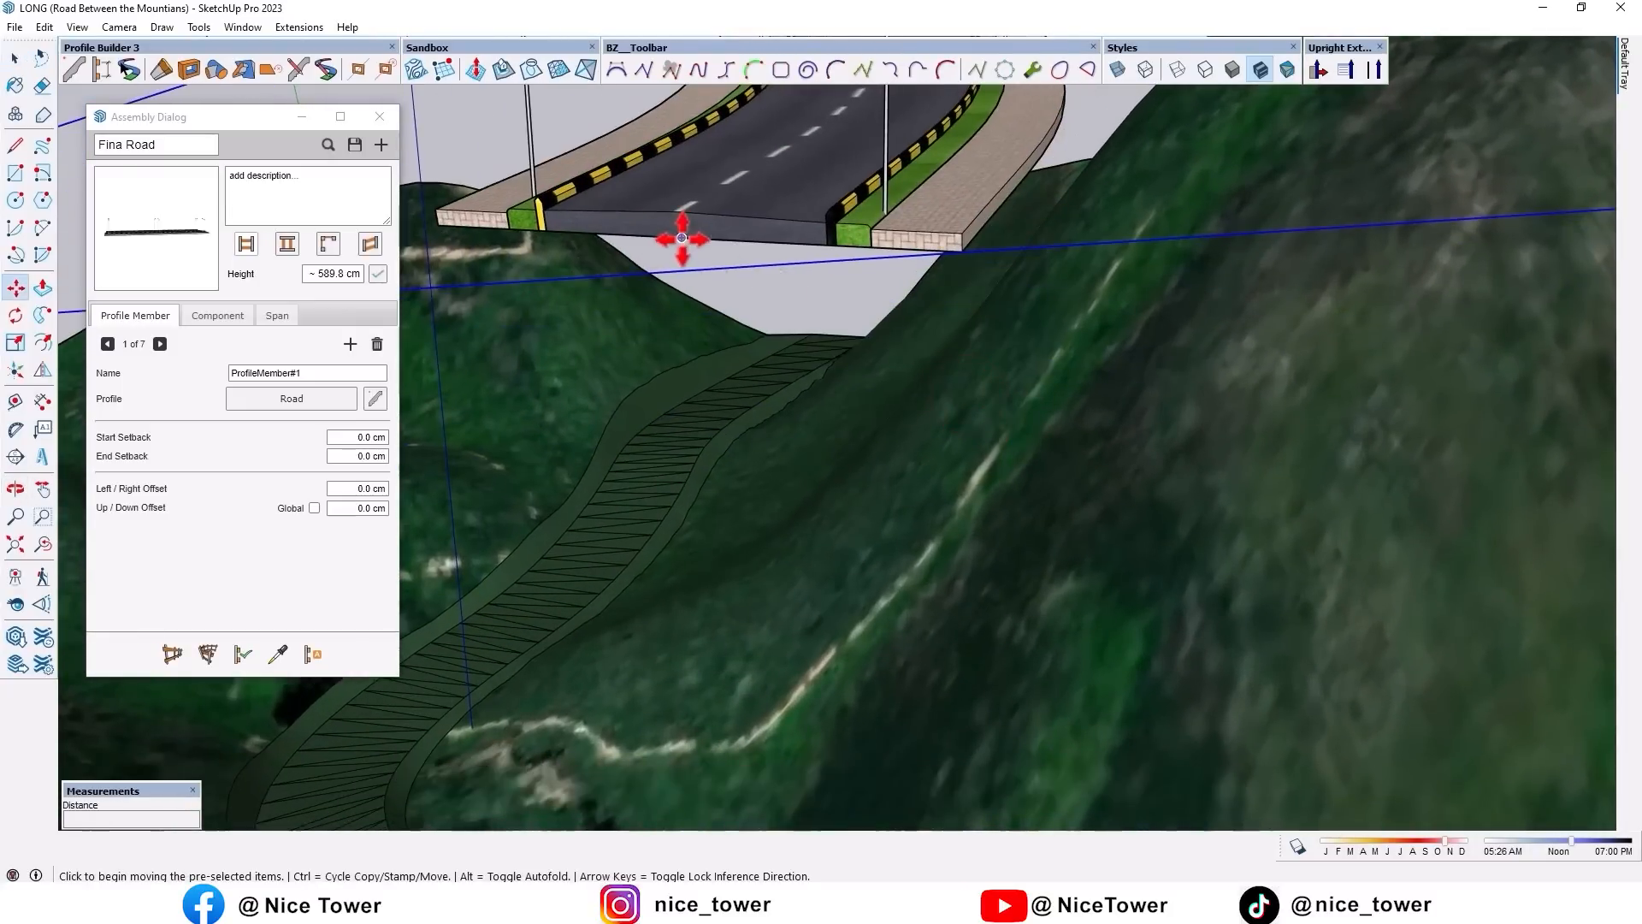
scroll(734, 376, "down", 5)
middle_click_drag(803, 159, 834, 95)
scroll(840, 405, "up", 2)
scroll(811, 479, "up", 2)
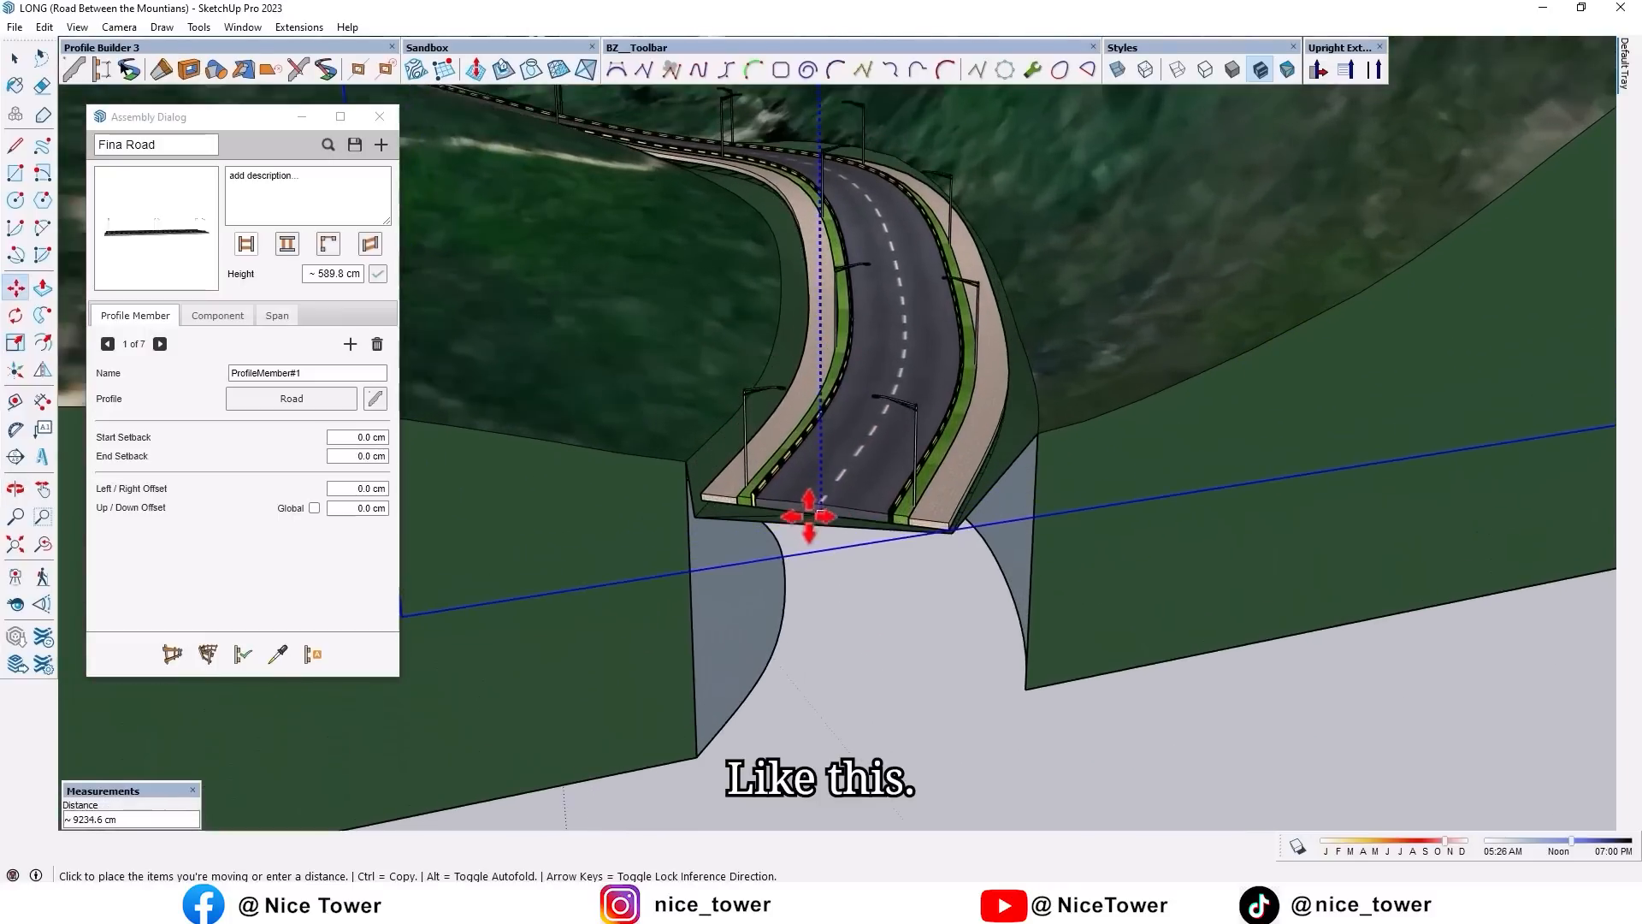